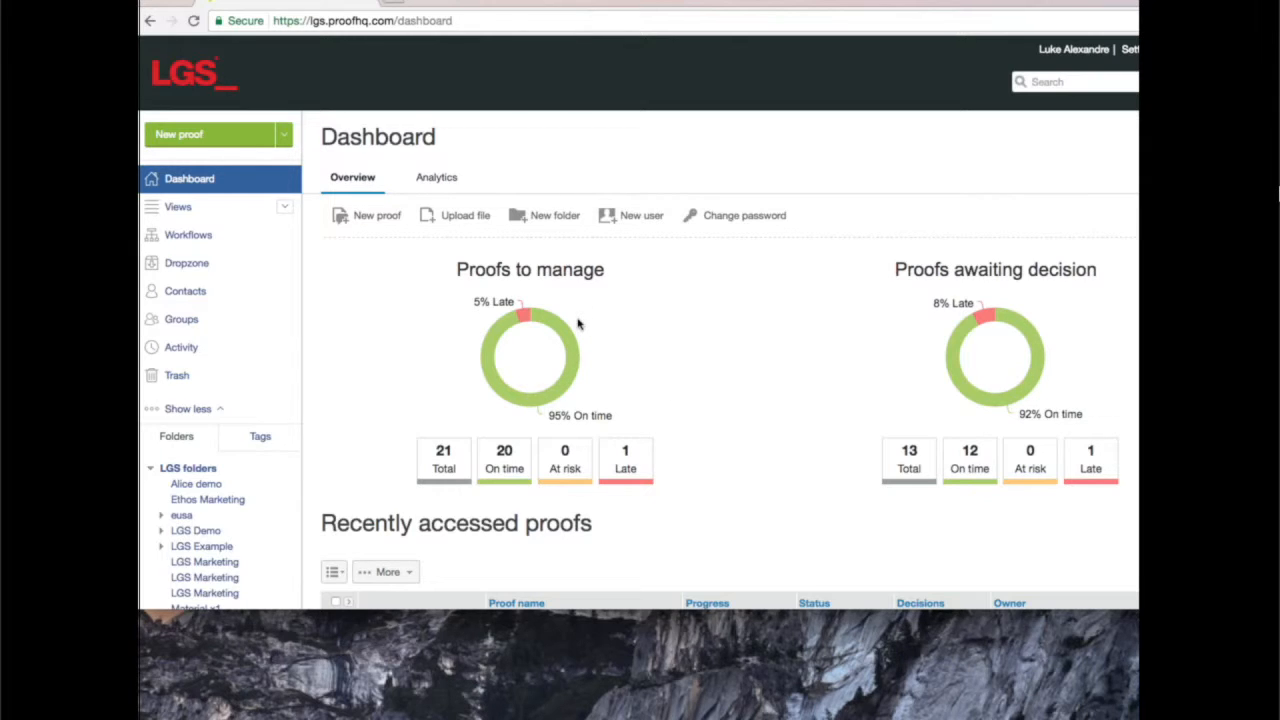
Step: Start a new proof and upload Louis Vuitton - Brand Video V1.mp4 from the ProofHQ Webinar folder
{"action": "left_click", "coordinate": [228, 140]}
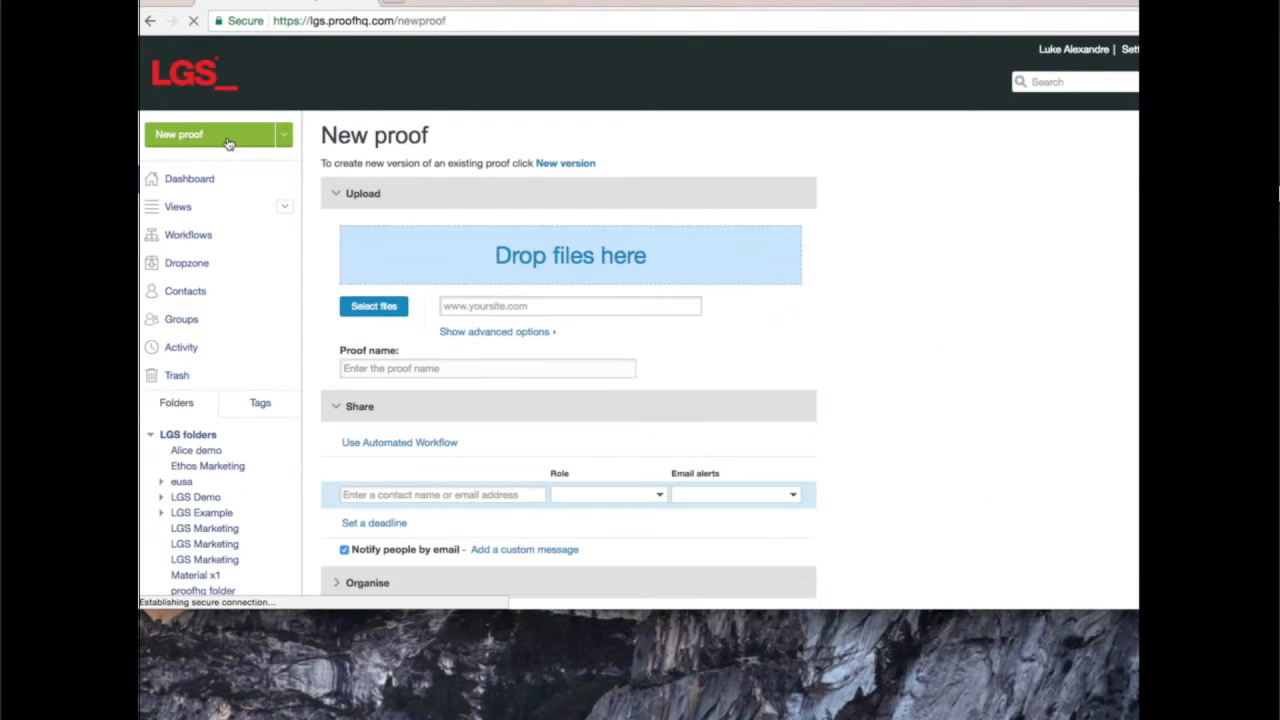
{"action": "left_click", "coordinate": [376, 316]}
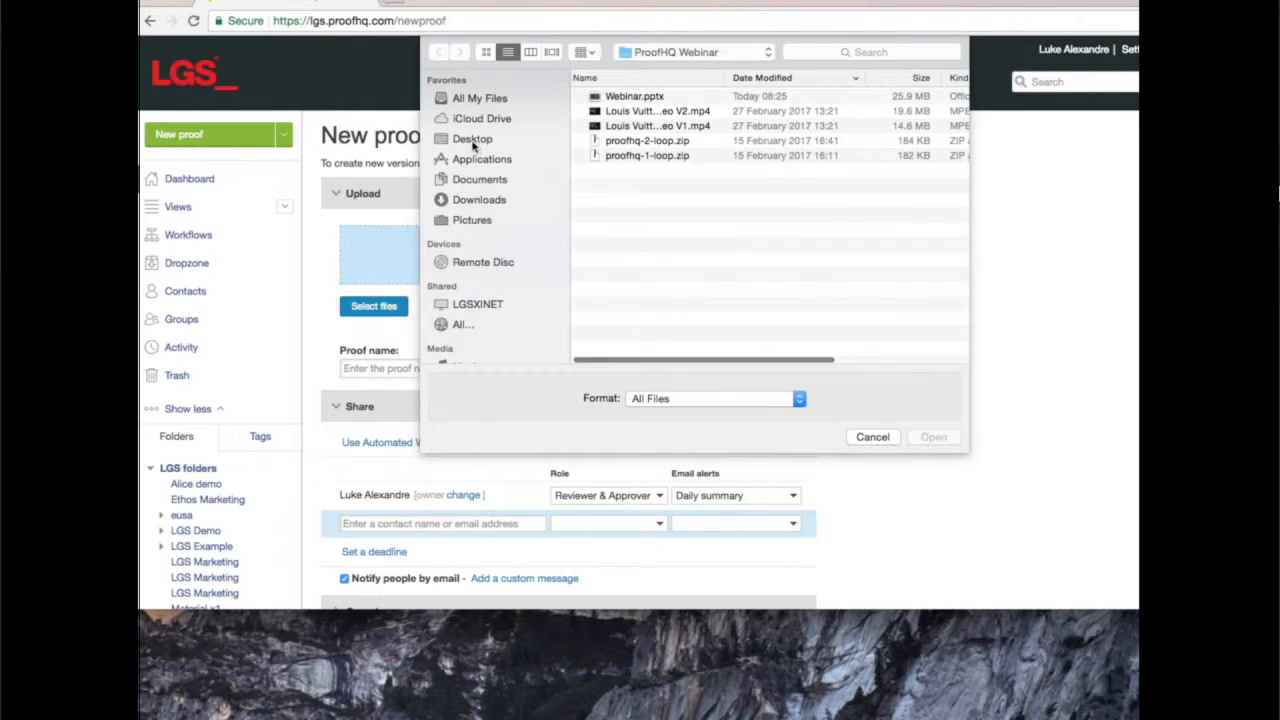
{"action": "left_click", "coordinate": [472, 142]}
{"action": "double_click", "coordinate": [643, 142]}
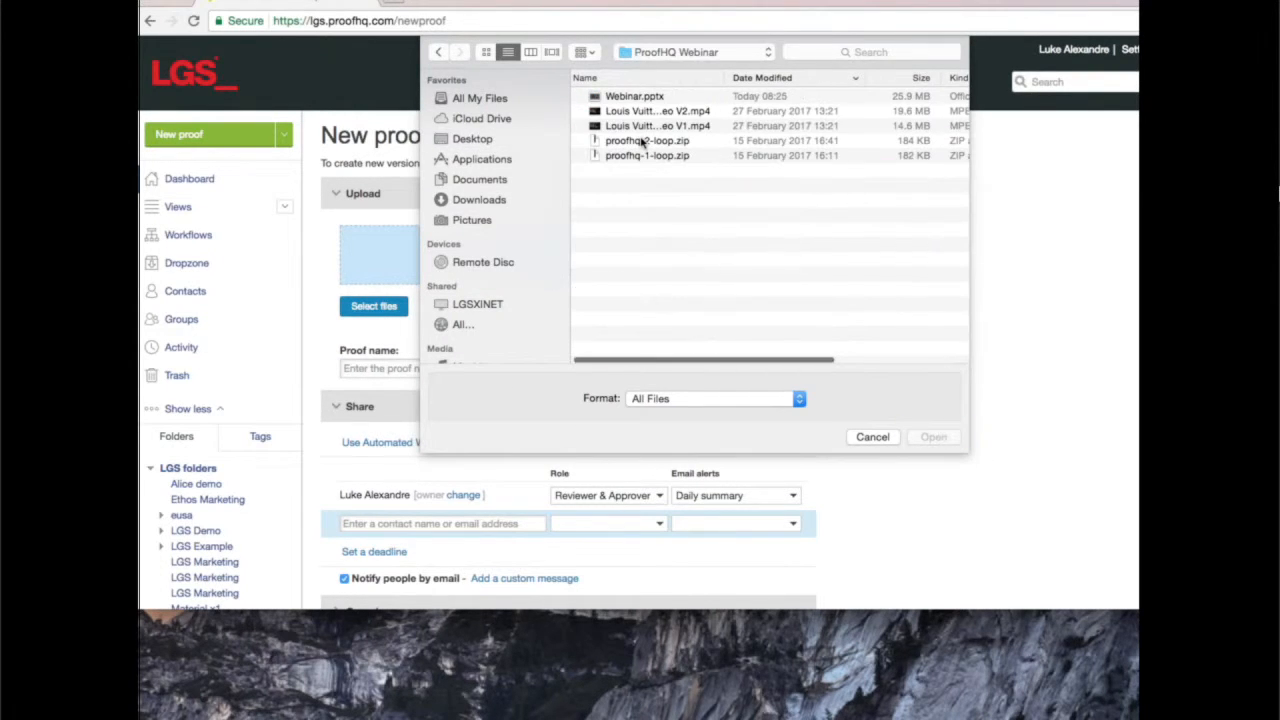
{"action": "left_click", "coordinate": [692, 125]}
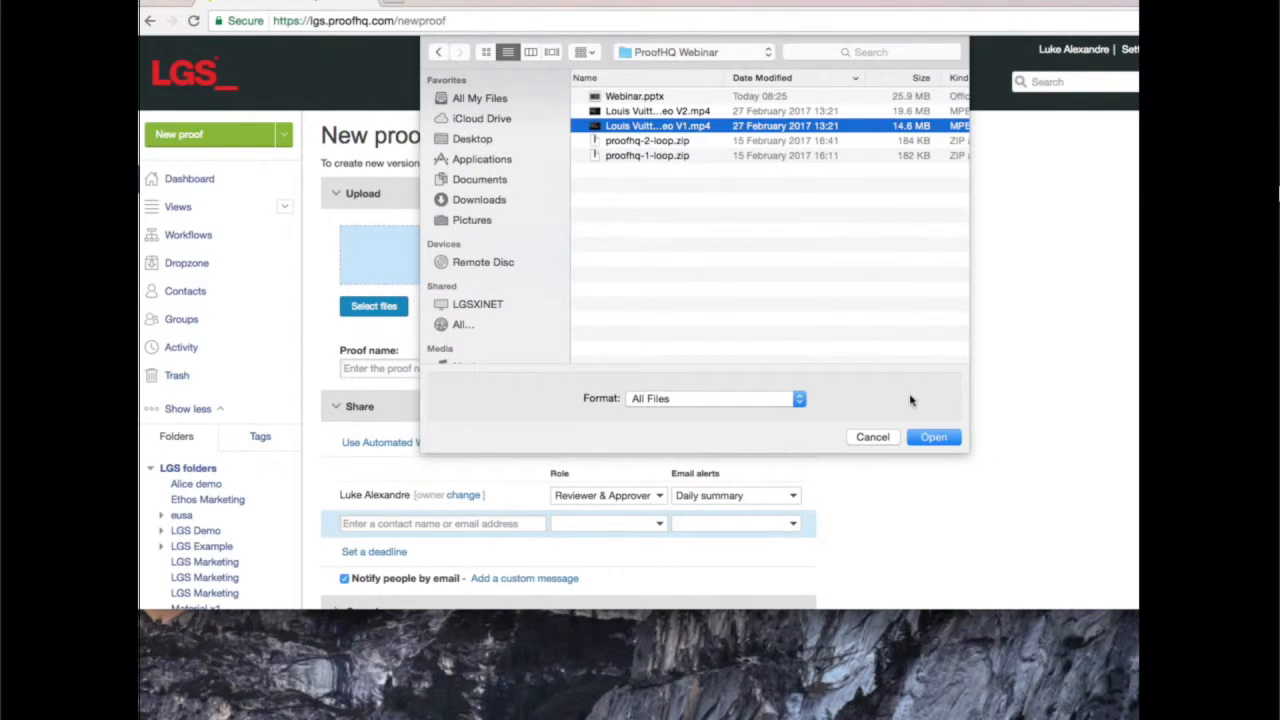
{"action": "left_click", "coordinate": [935, 437]}
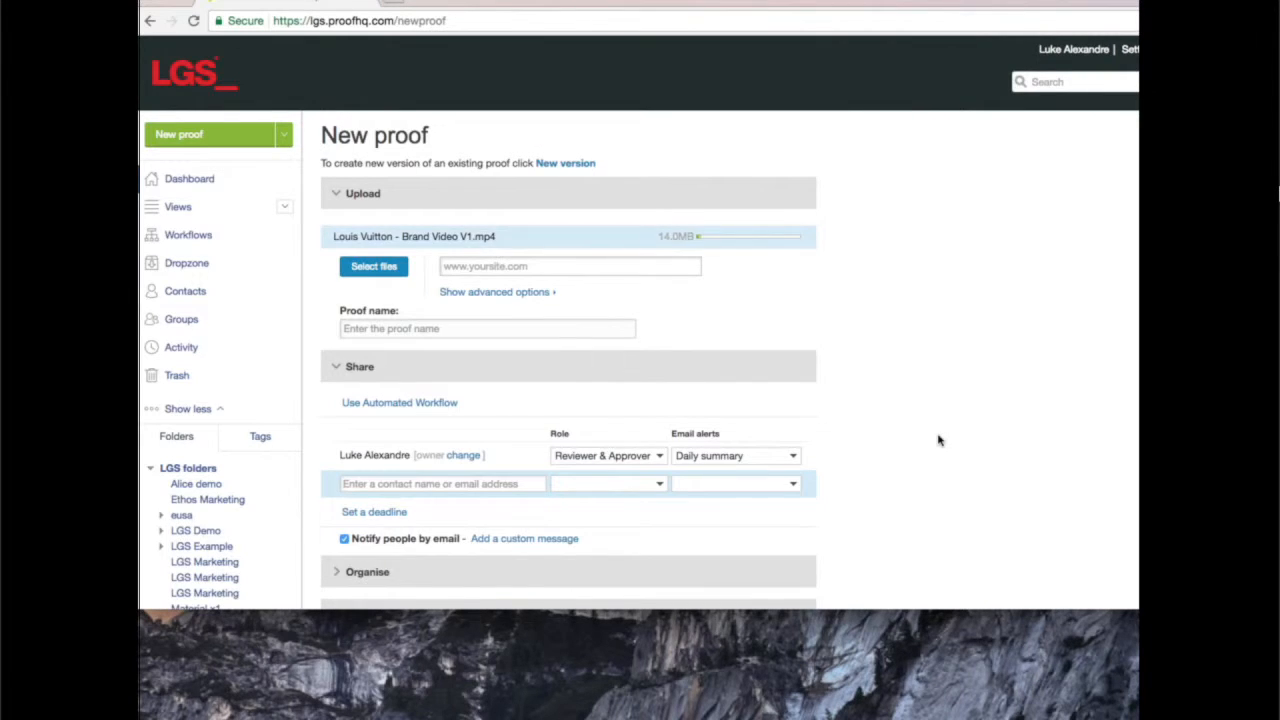
Step: Enable the automated workflow for the proof and apply the Video Approval template
{"action": "scroll", "coordinate": [786, 308], "scroll_direction": "down", "scroll_amount": 1}
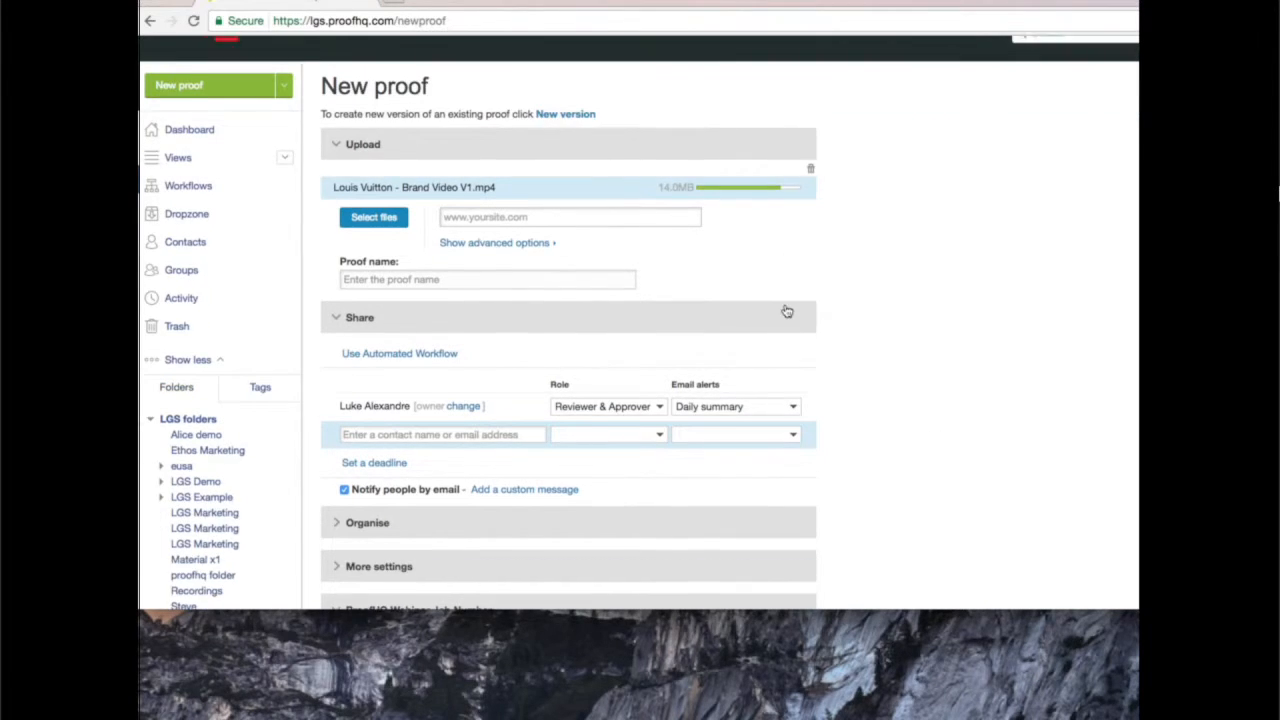
{"action": "triple_click", "coordinate": [379, 352]}
{"action": "left_click", "coordinate": [379, 350]}
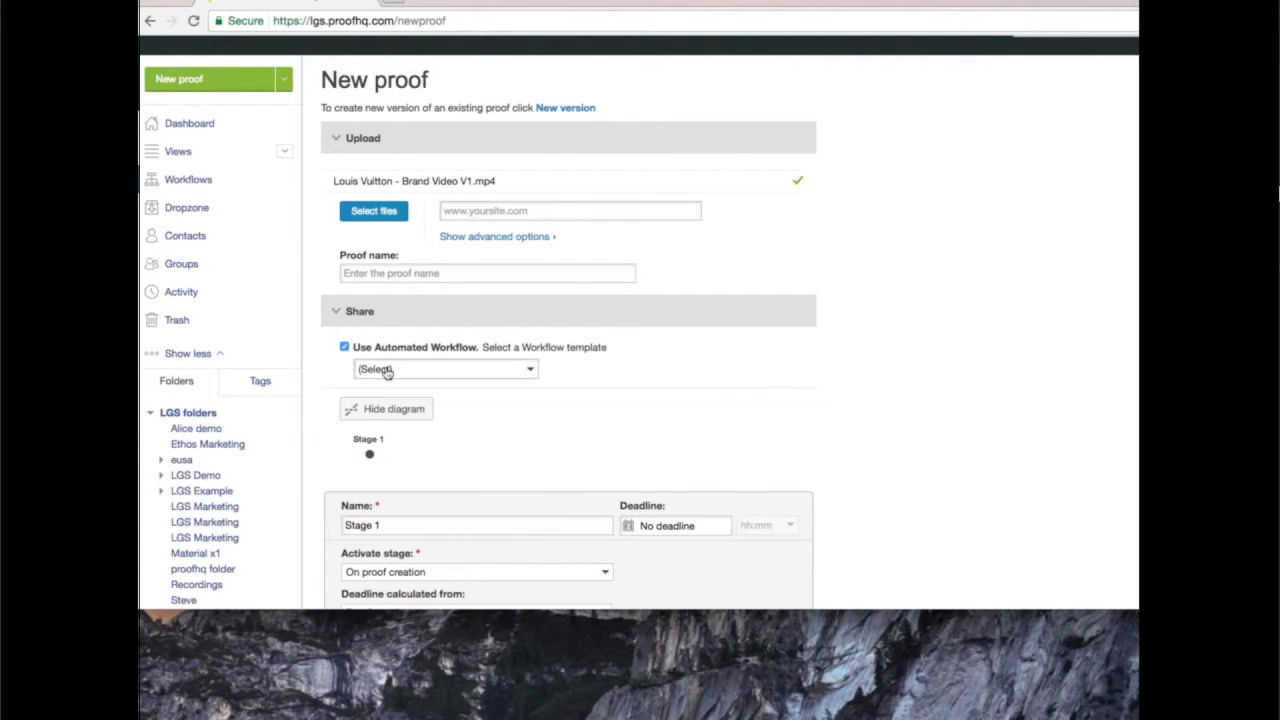
{"action": "left_click", "coordinate": [385, 369]}
{"action": "scroll", "coordinate": [424, 427], "scroll_direction": "down", "scroll_amount": 2}
{"action": "scroll", "coordinate": [424, 427], "scroll_direction": "down", "scroll_amount": 4}
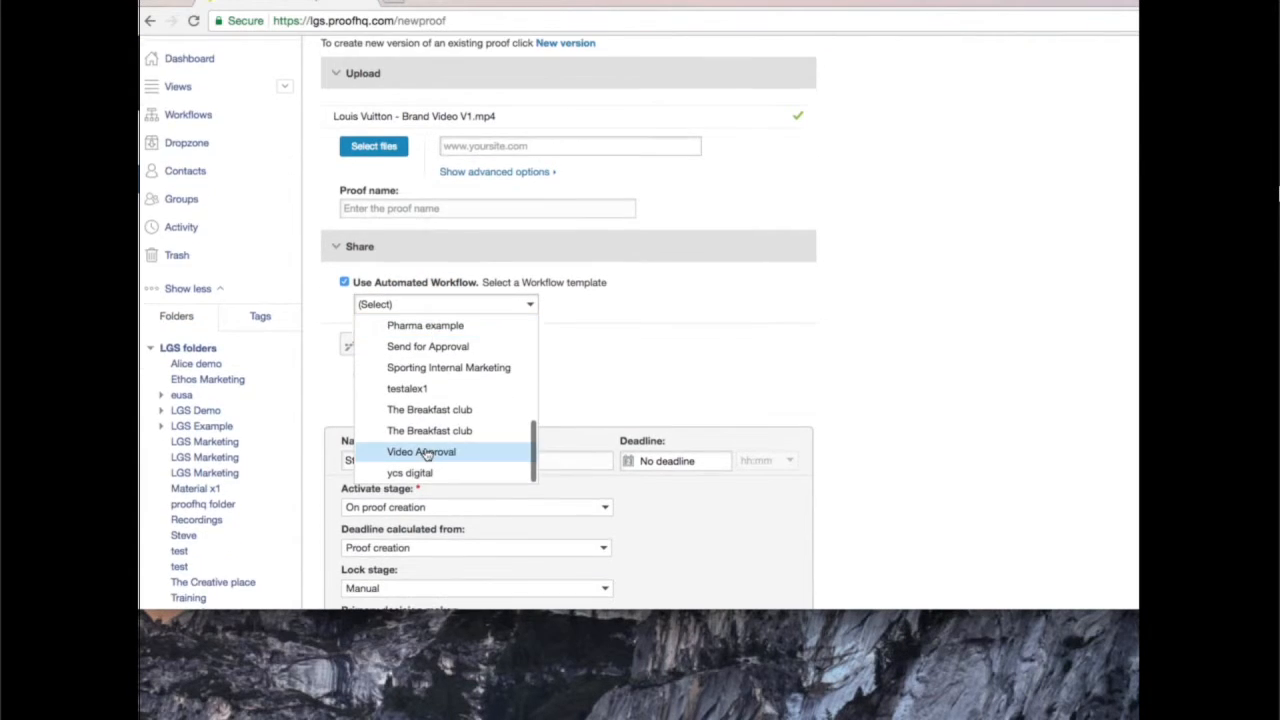
{"action": "left_click", "coordinate": [425, 452]}
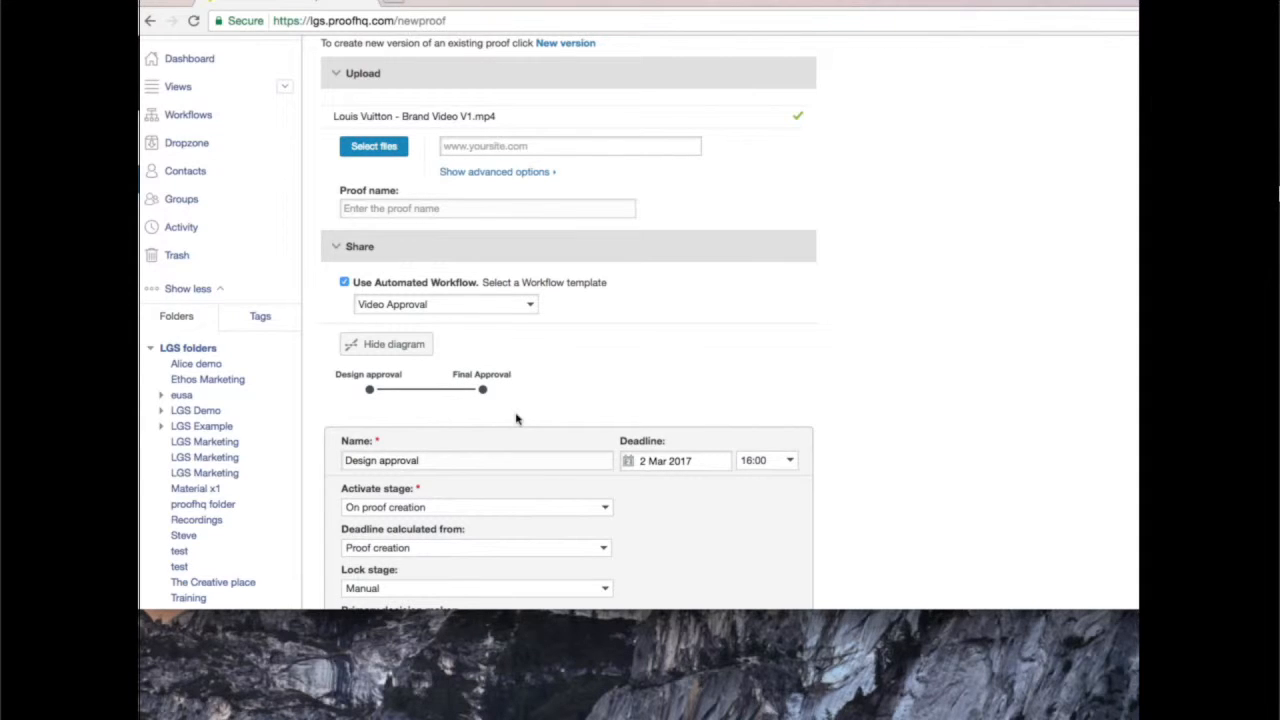
Step: Review the settings, deadlines and reviewers of the Design approval and Final Approval stages, plus the remaining proof options
{"action": "scroll", "coordinate": [516, 418], "scroll_direction": "down", "scroll_amount": 2}
{"action": "scroll", "coordinate": [588, 369], "scroll_direction": "down", "scroll_amount": 3}
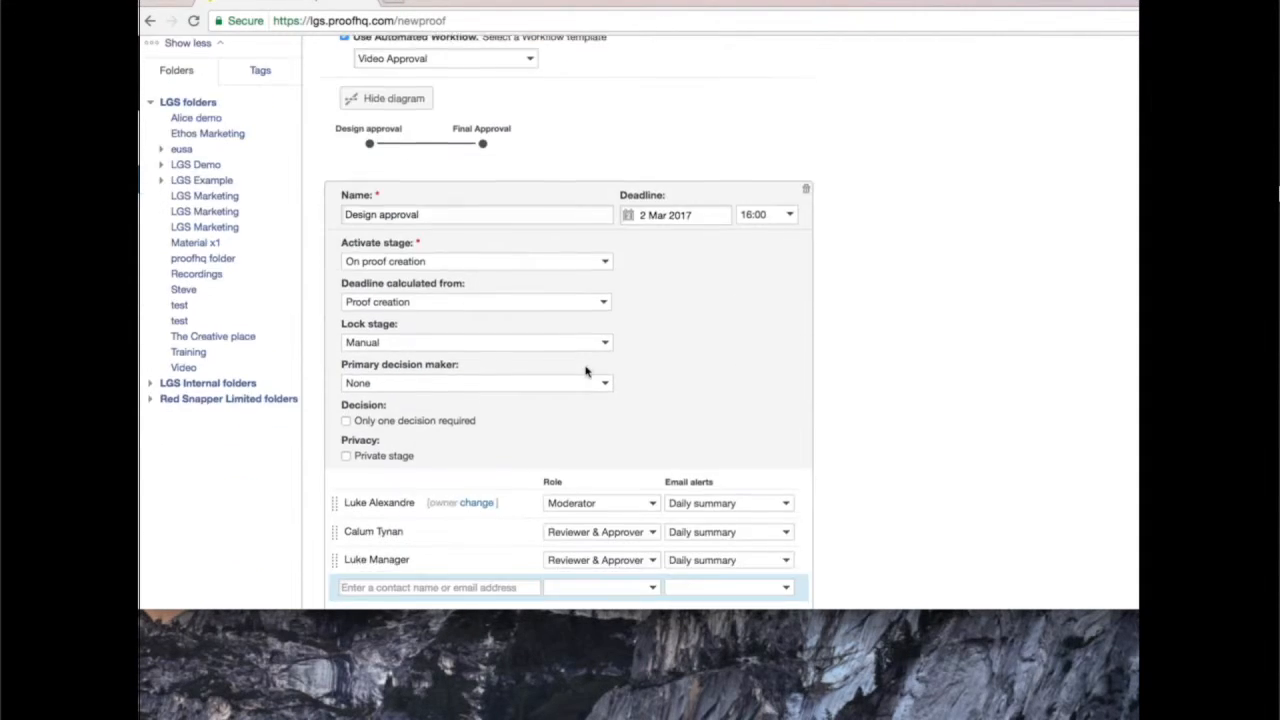
{"action": "scroll", "coordinate": [590, 372], "scroll_direction": "down", "scroll_amount": 1}
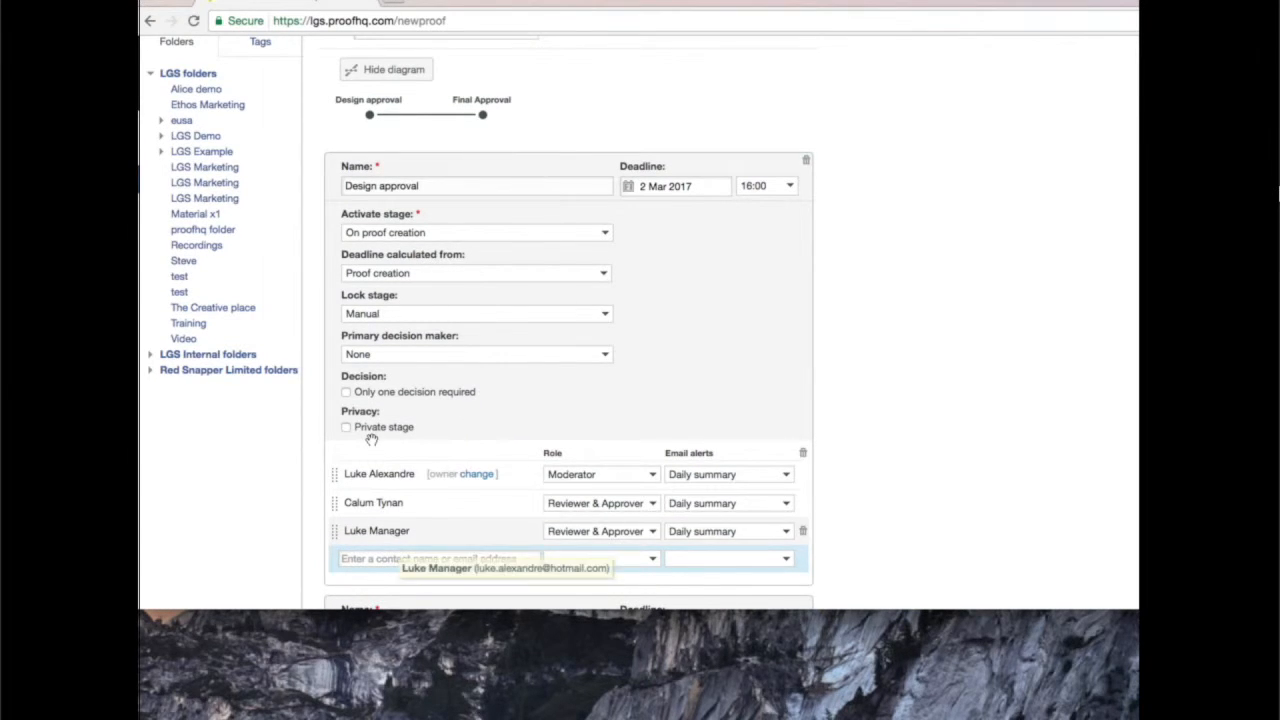
{"action": "scroll", "coordinate": [372, 440], "scroll_direction": "down", "scroll_amount": 3}
{"action": "scroll", "coordinate": [385, 450], "scroll_direction": "down", "scroll_amount": 5}
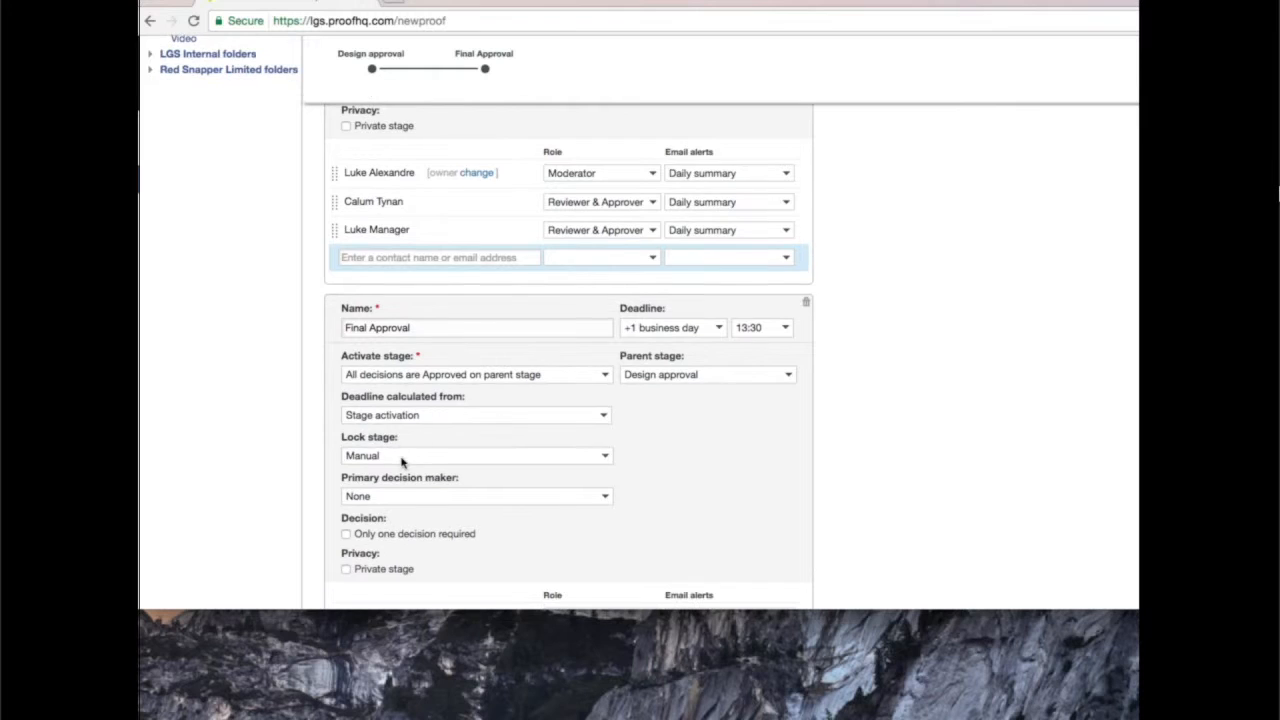
{"action": "scroll", "coordinate": [402, 461], "scroll_direction": "down", "scroll_amount": 3}
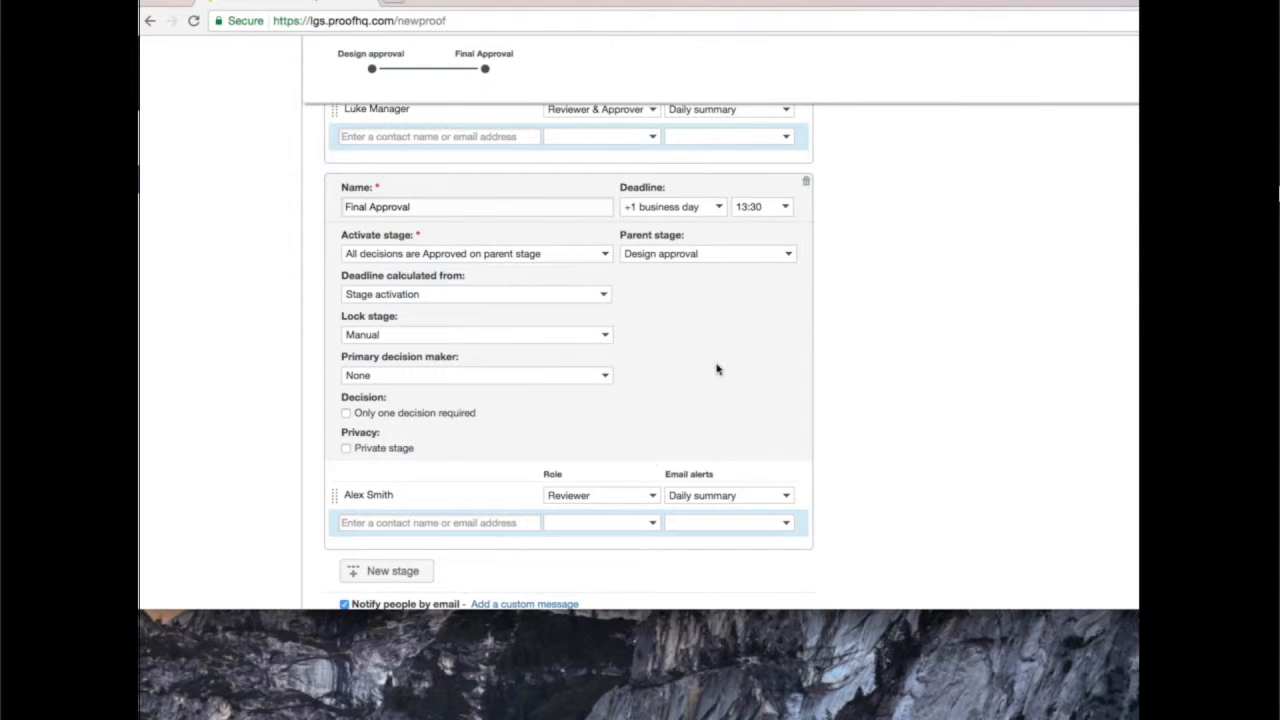
{"action": "scroll", "coordinate": [716, 369], "scroll_direction": "up", "scroll_amount": 10}
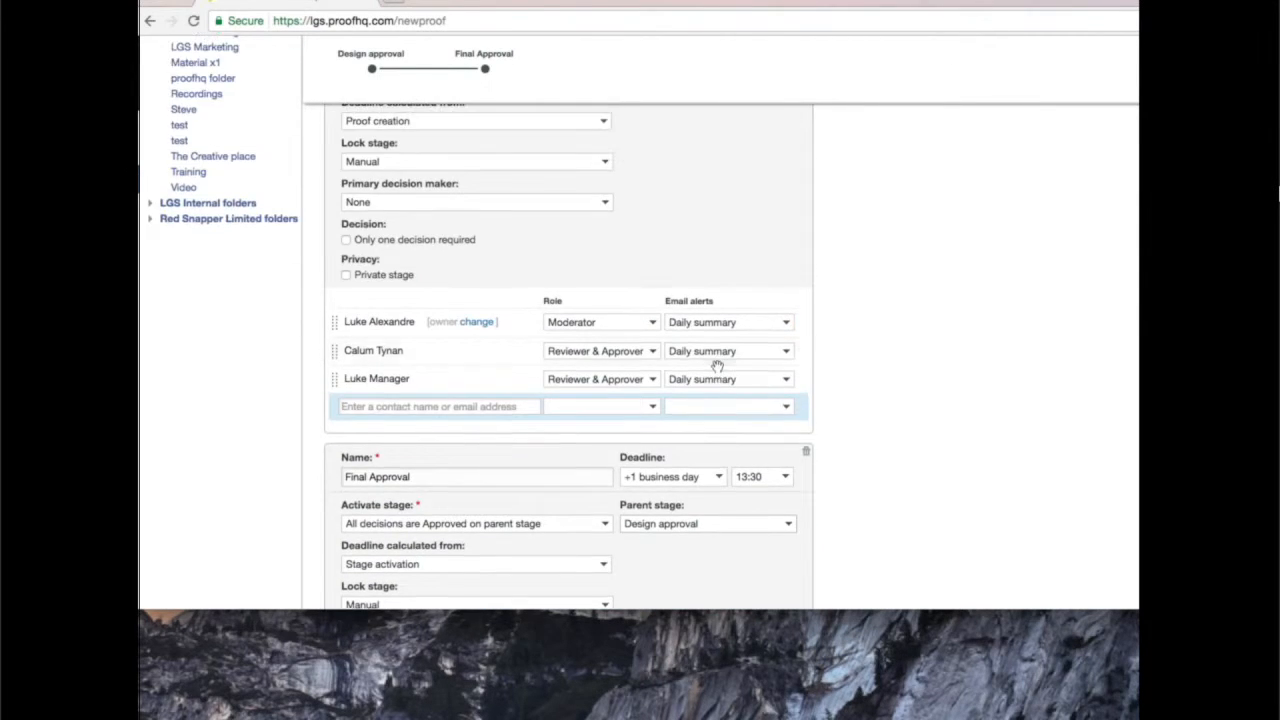
{"action": "scroll", "coordinate": [716, 369], "scroll_direction": "down", "scroll_amount": 12}
{"action": "scroll", "coordinate": [716, 369], "scroll_direction": "down", "scroll_amount": 8}
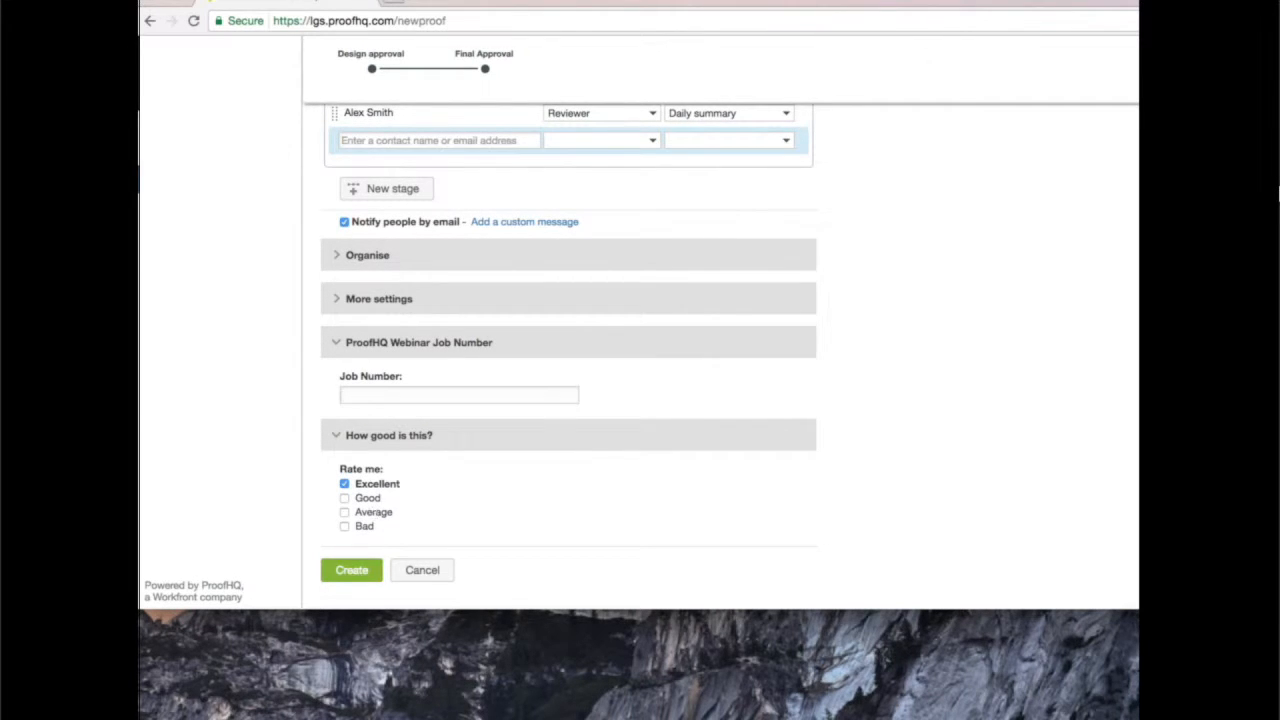
Step: Create the proof and open it in the proof viewer
{"action": "left_click", "coordinate": [348, 570]}
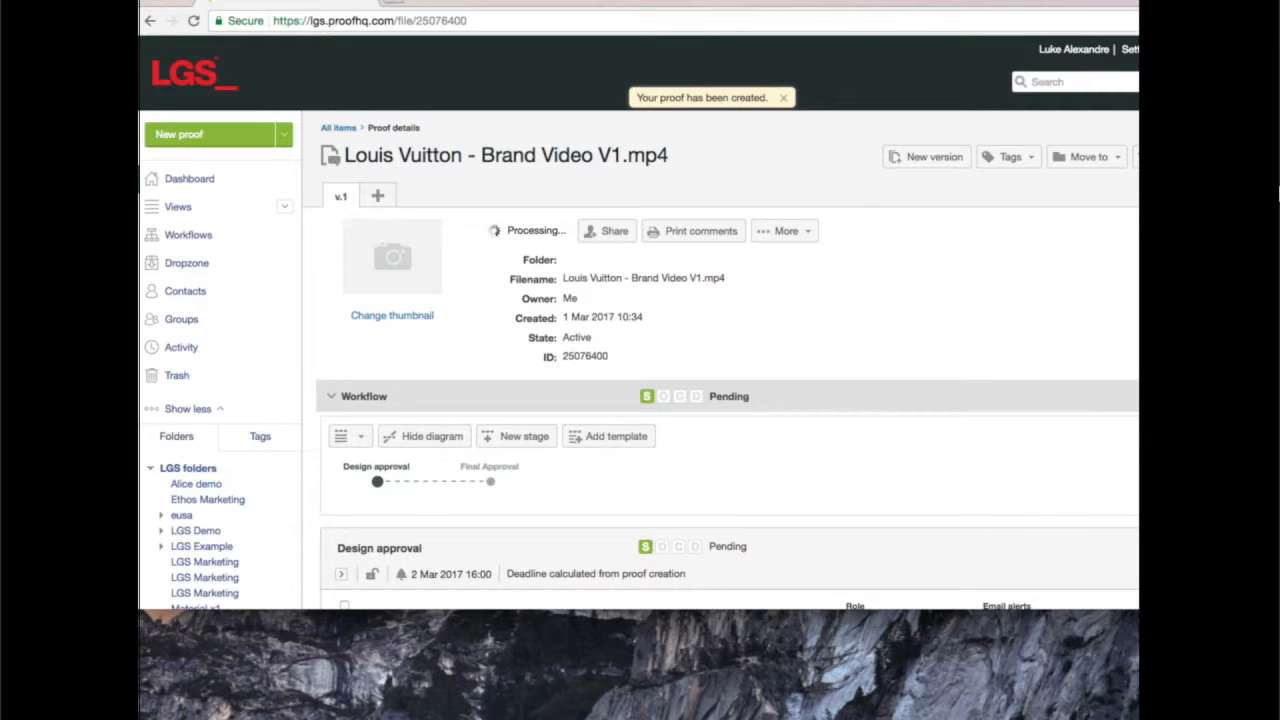
{"action": "scroll", "coordinate": [628, 451], "scroll_direction": "down", "scroll_amount": 3}
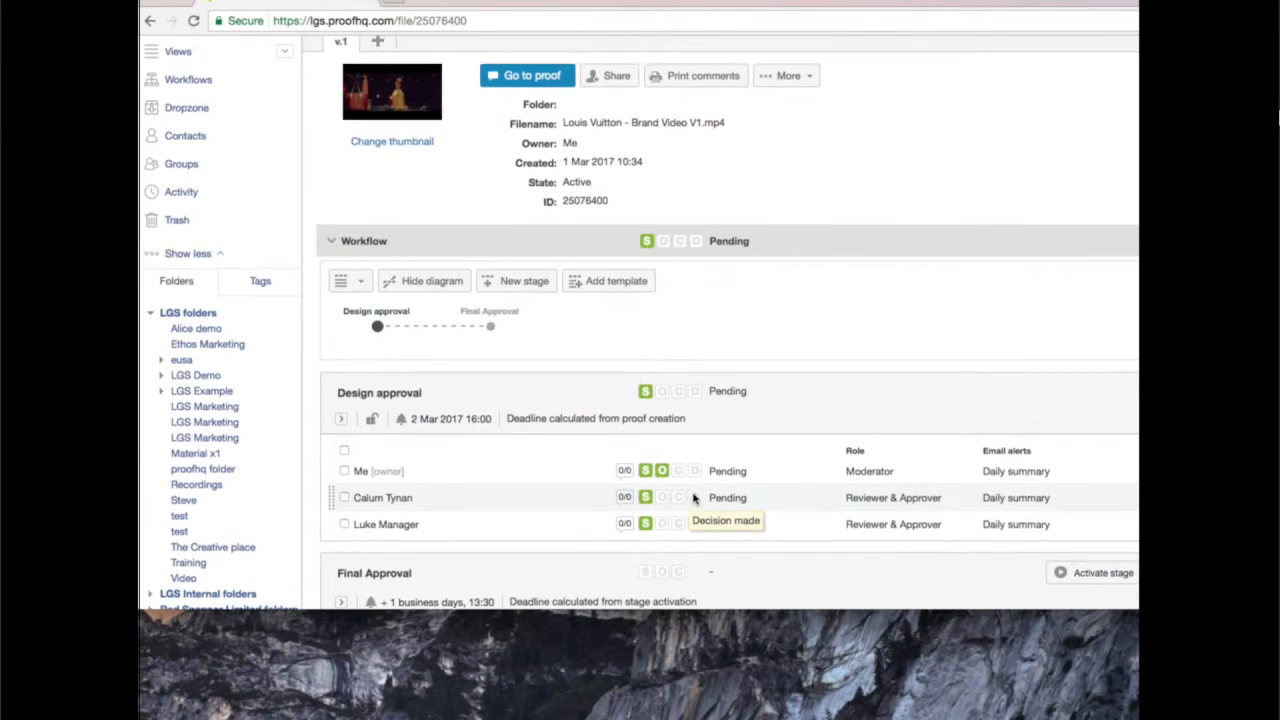
{"action": "scroll", "coordinate": [694, 497], "scroll_direction": "up", "scroll_amount": 2}
{"action": "left_click", "coordinate": [519, 170]}
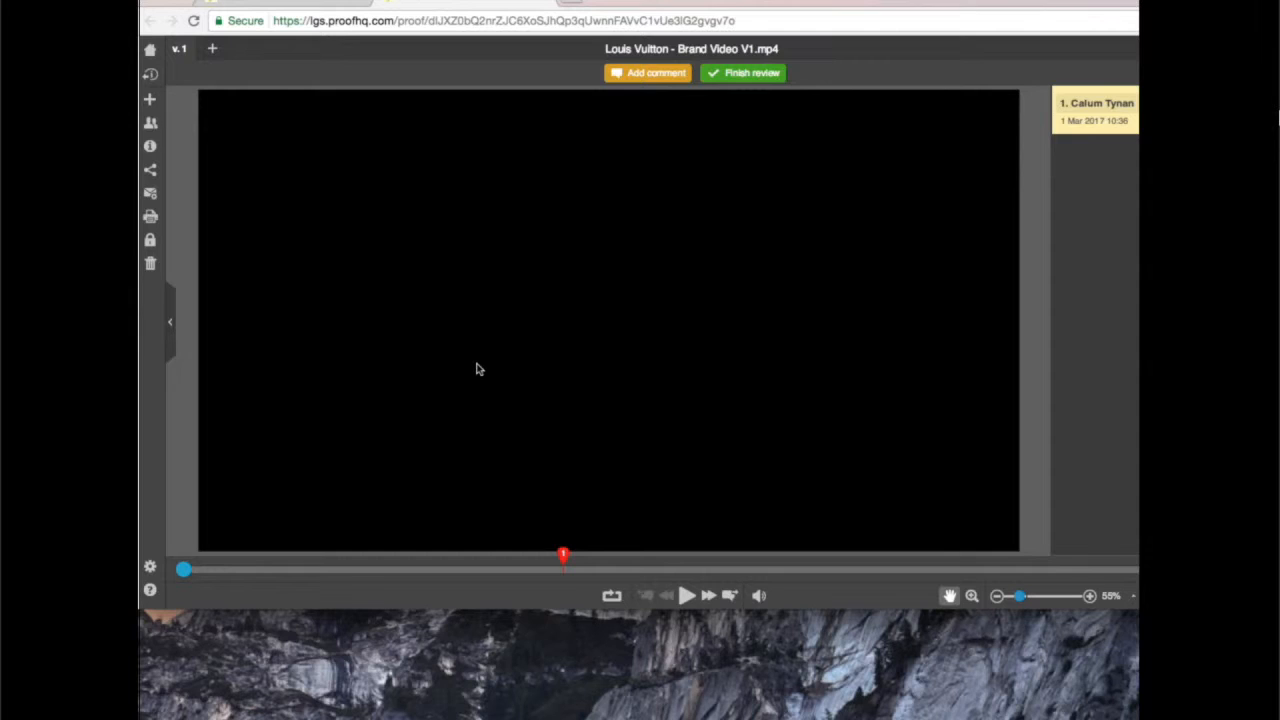
Step: Bring the comment list fully into view and reply "Yes of course we can" to the first comment, adding that a colleague will amend this
{"action": "mouse_move", "coordinate": [760, 4]}
{"action": "left_mouse_down"}
{"action": "mouse_move", "coordinate": [637, 4]}
{"action": "mouse_move", "coordinate": [772, 7]}
{"action": "mouse_move", "coordinate": [626, 7]}
{"action": "mouse_move", "coordinate": [770, 7]}
{"action": "left_mouse_up"}
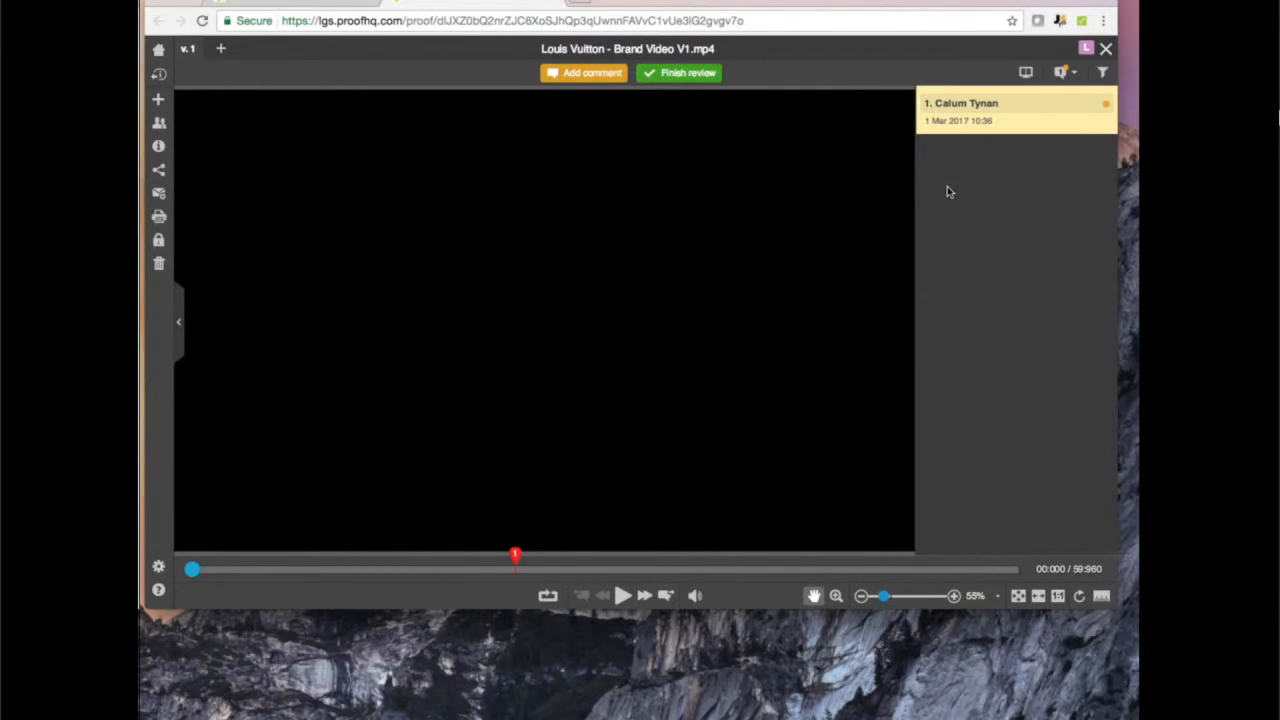
{"action": "left_click", "coordinate": [1052, 120]}
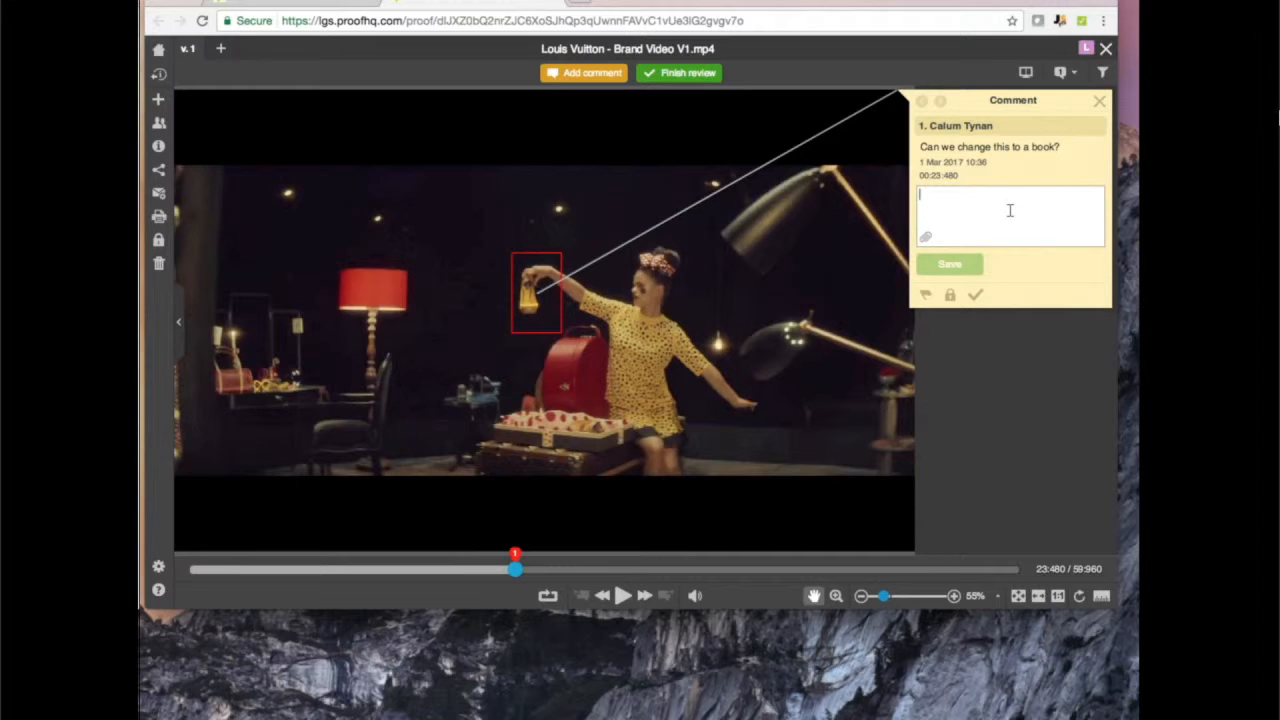
{"action": "type", "text": "Yes of cours"}
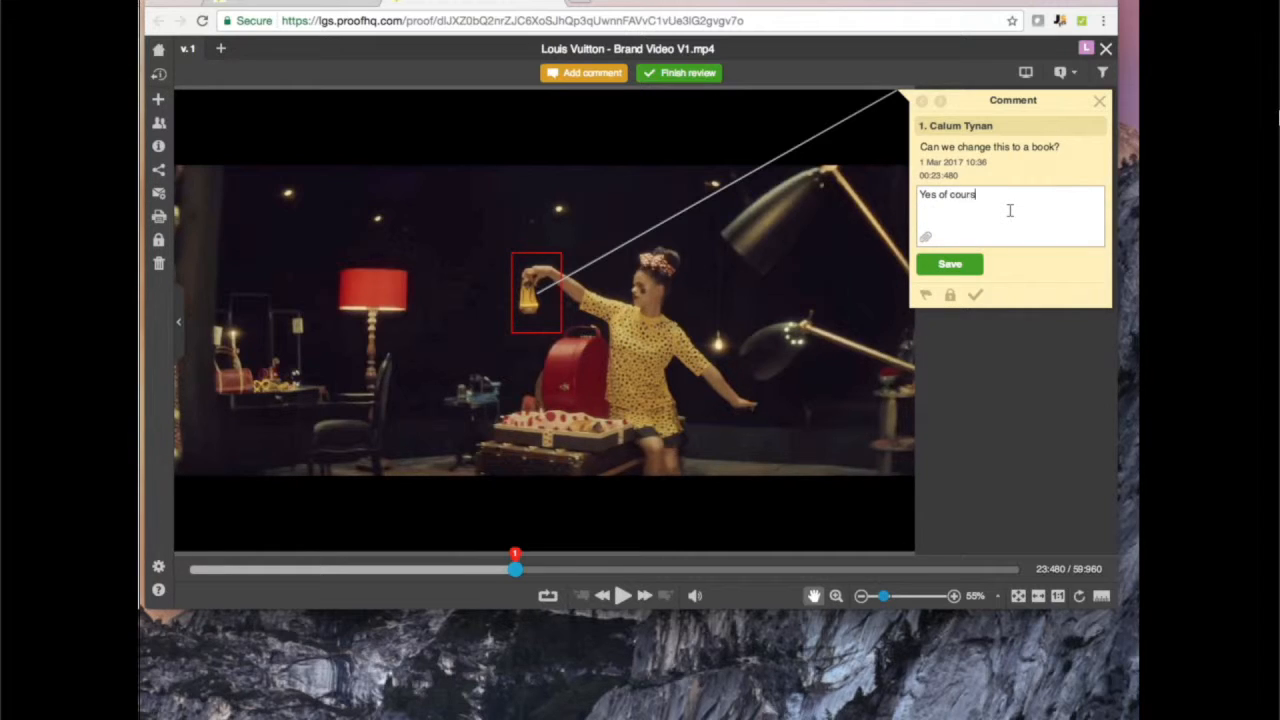
{"action": "type", "text": "e we can, Rick will amend this."}
{"action": "left_click", "coordinate": [965, 266]}
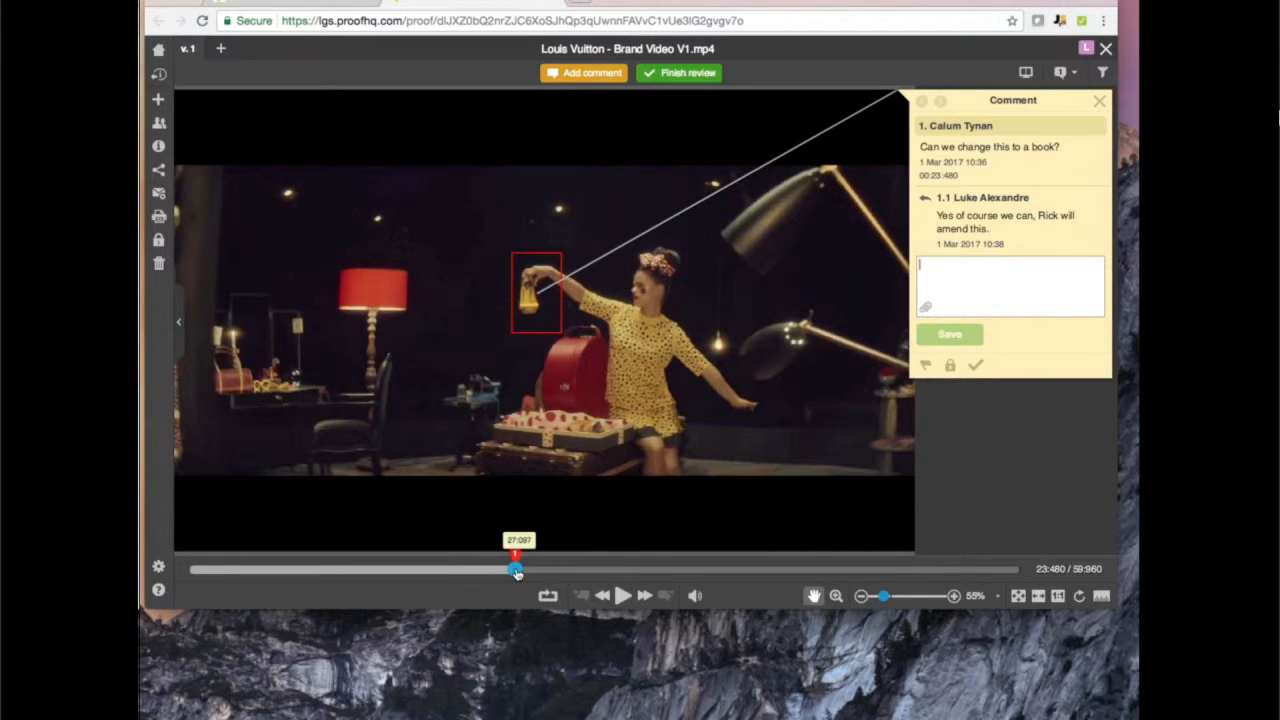
Step: From the video's start, play to about 4.5 seconds, box the word ONE and save the comment "Change this to 'TWO'"
{"action": "left_click_drag", "start_coordinate": [517, 571], "coordinate": [185, 563]}
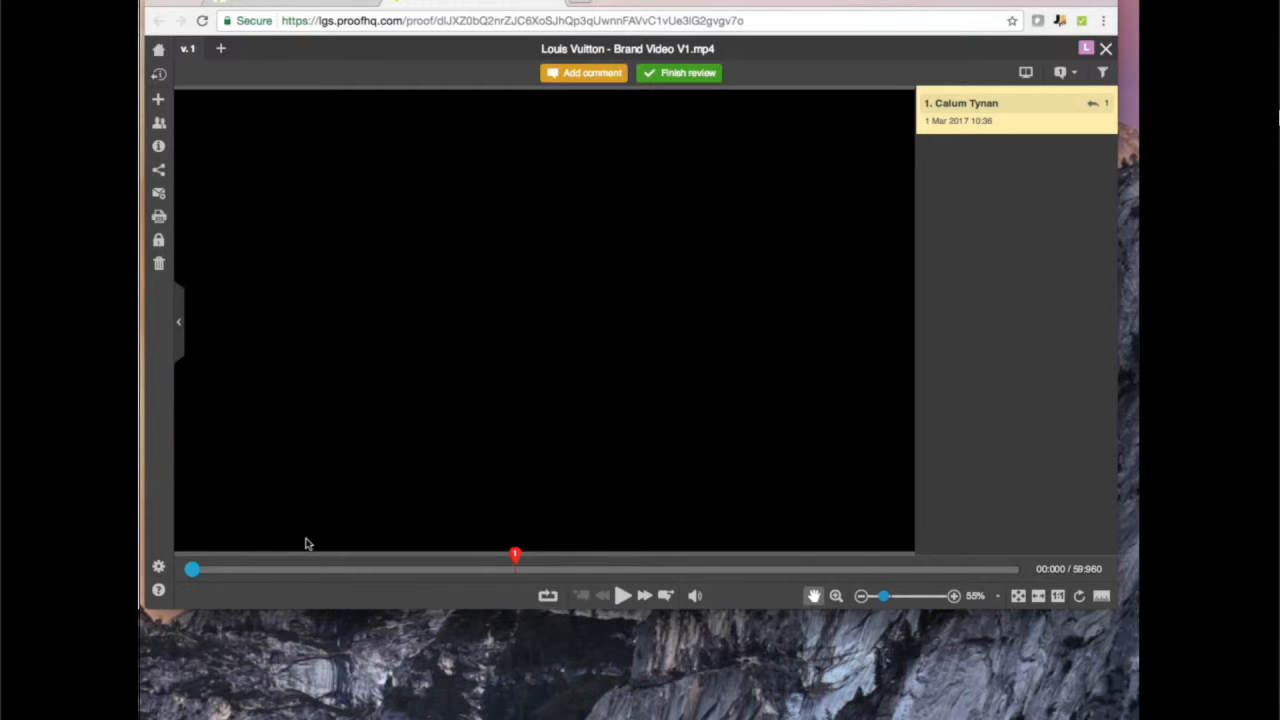
{"action": "left_click", "coordinate": [623, 595]}
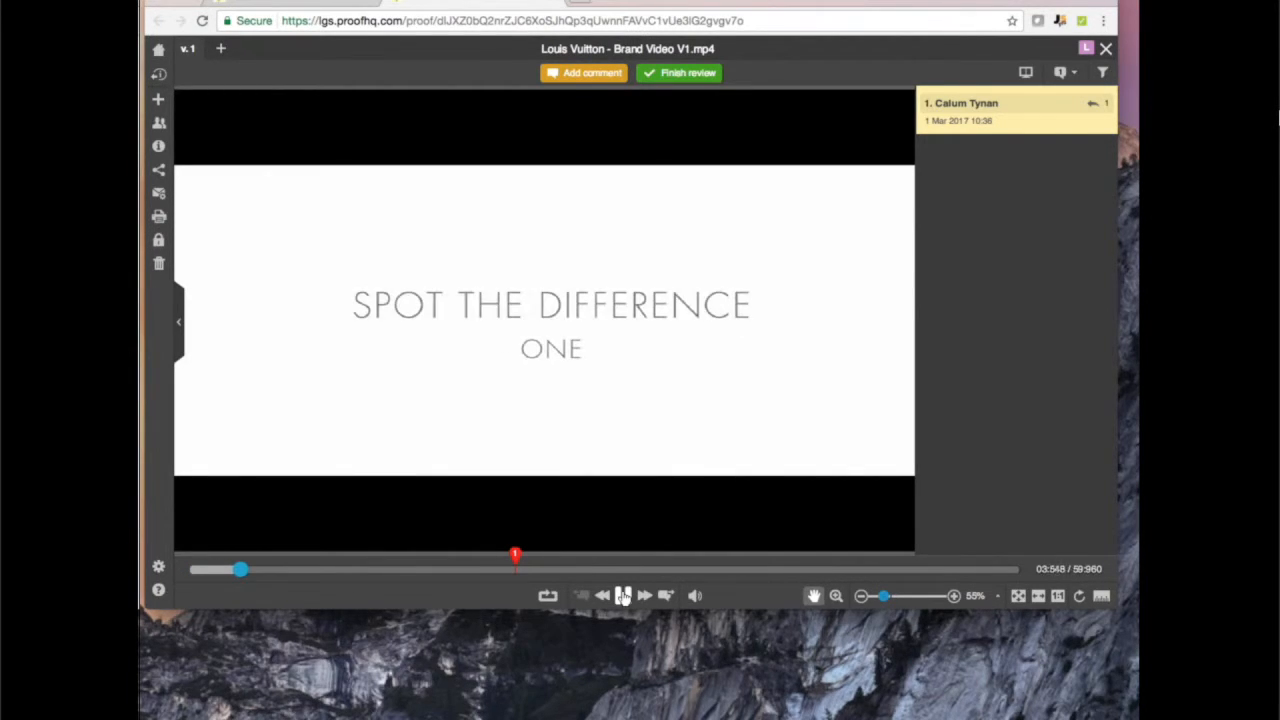
{"action": "left_click", "coordinate": [623, 595]}
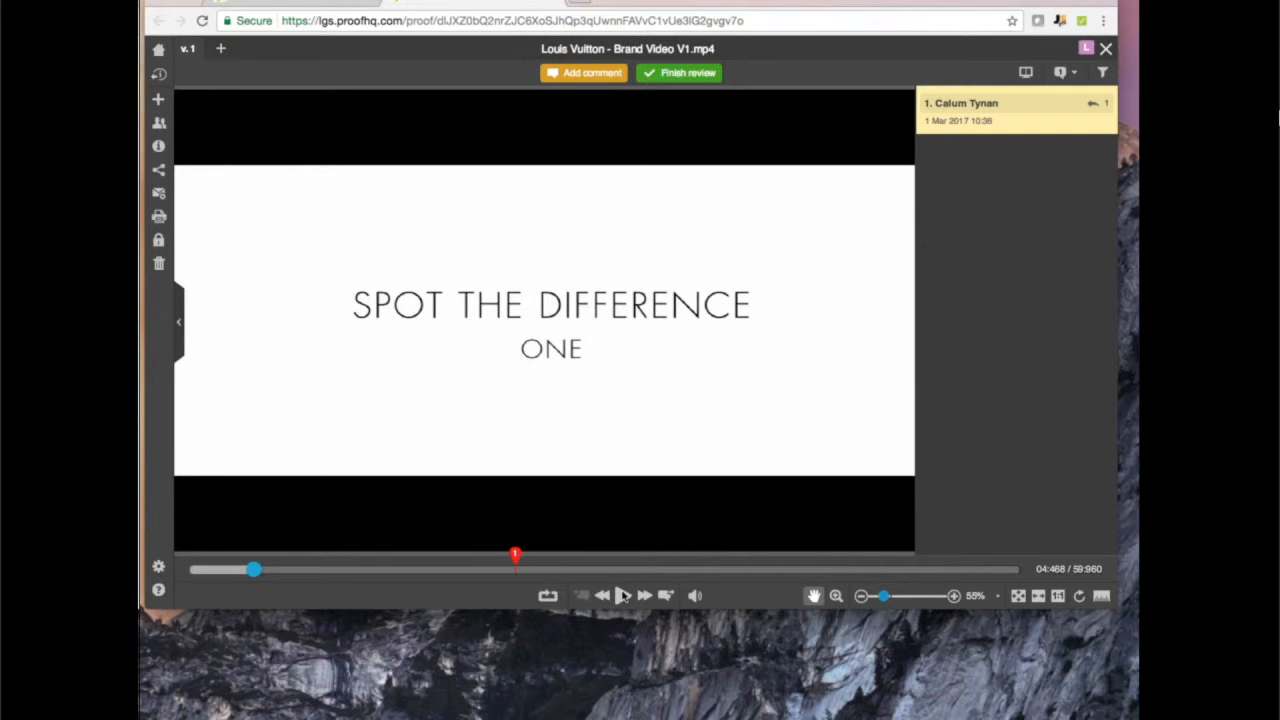
{"action": "left_click", "coordinate": [581, 80]}
{"action": "mouse_move", "coordinate": [517, 331]}
{"action": "left_mouse_down"}
{"action": "mouse_move", "coordinate": [614, 374]}
{"action": "mouse_move", "coordinate": [591, 375]}
{"action": "left_mouse_up"}
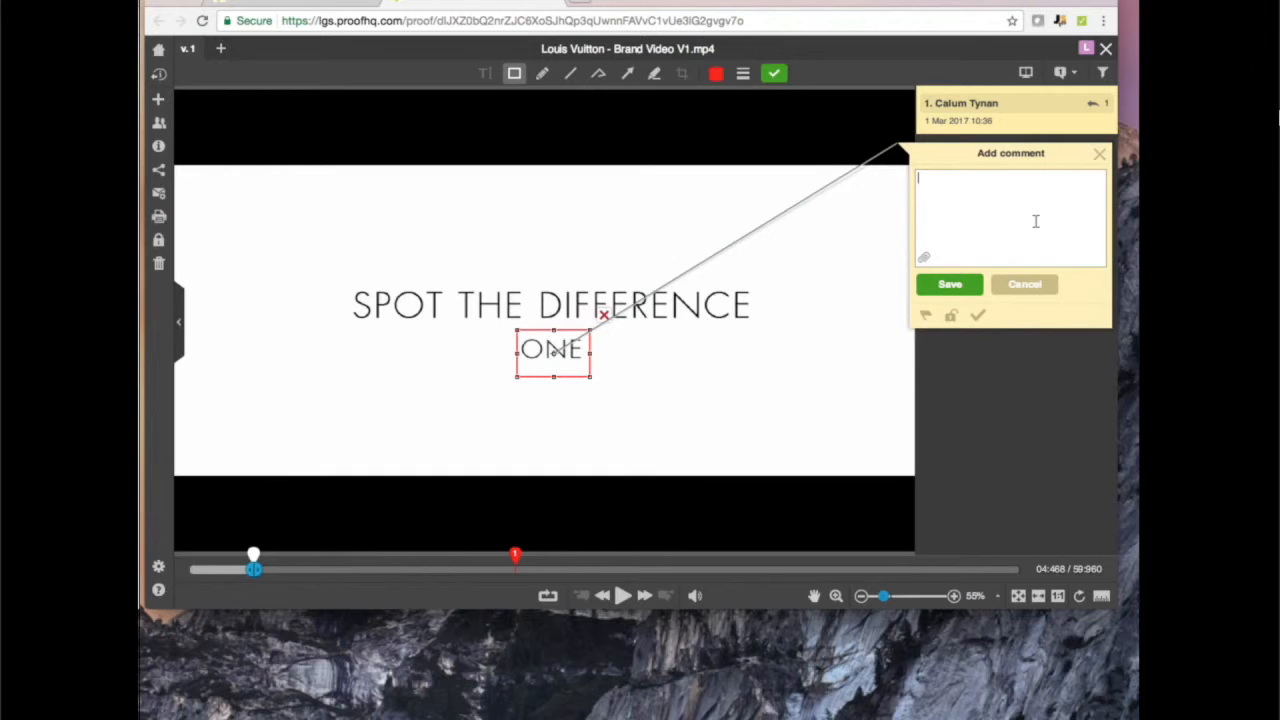
{"action": "type", "text": "Change this to 'TWO'"}
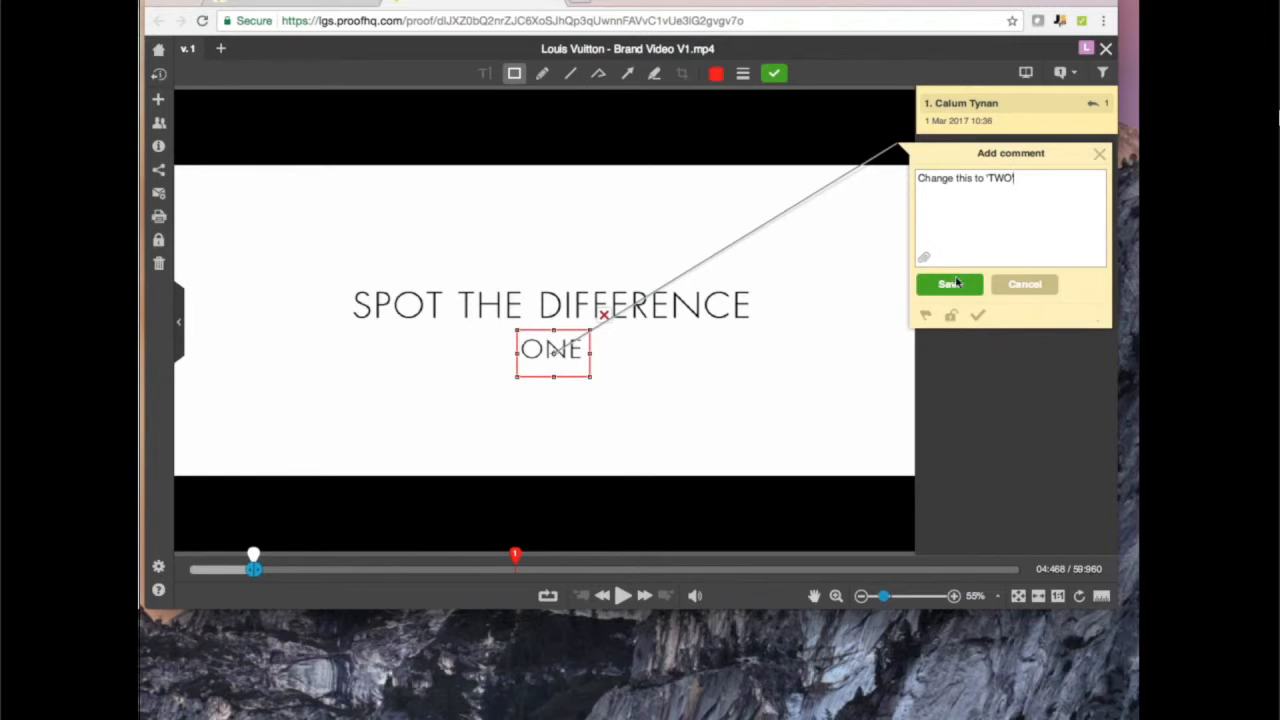
{"action": "left_click", "coordinate": [957, 283]}
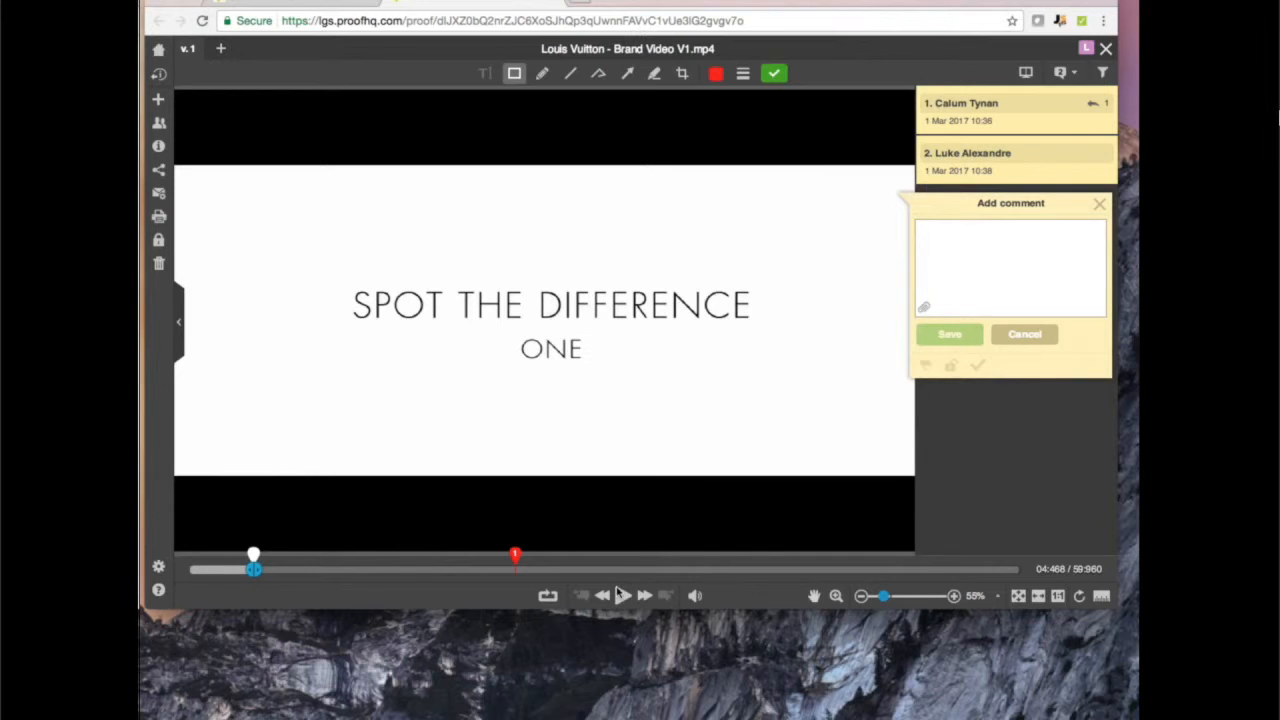
Step: Play on to about 9 seconds and draw a freehand loop around the caption "STARS, THE EARTH, I AND YOU:" for a new comment
{"action": "left_click", "coordinate": [621, 595]}
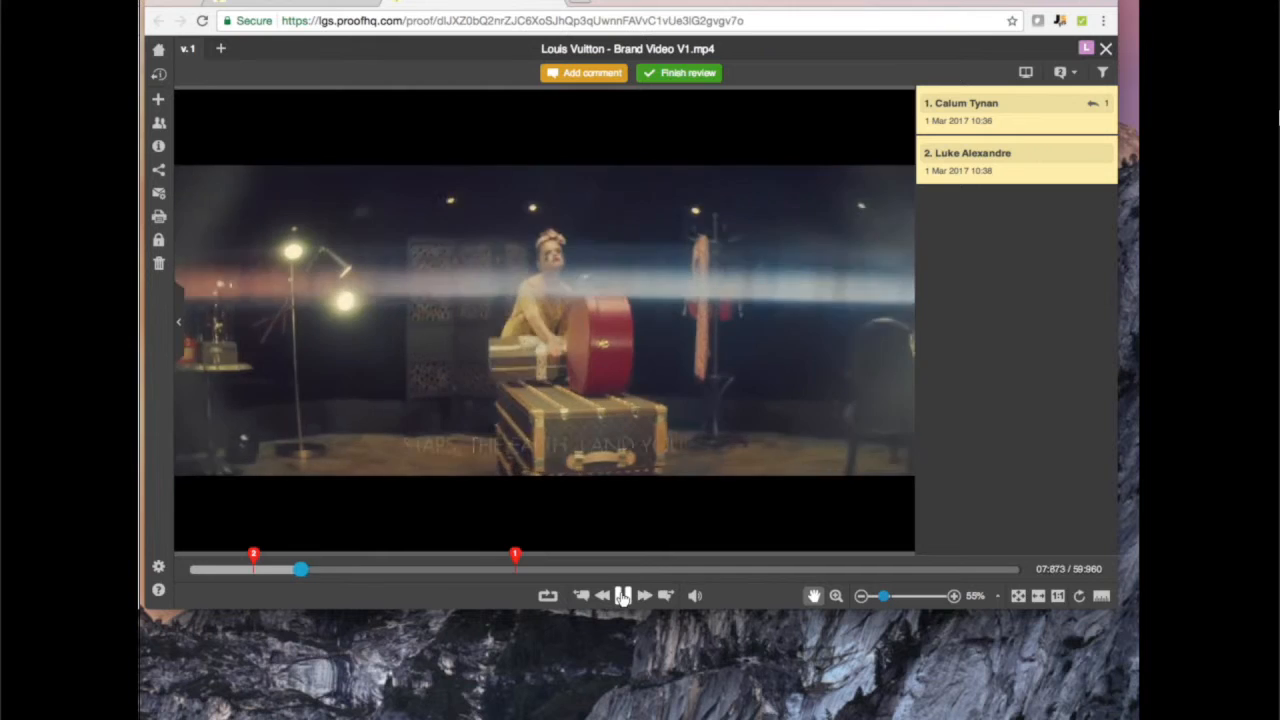
{"action": "left_click", "coordinate": [621, 595]}
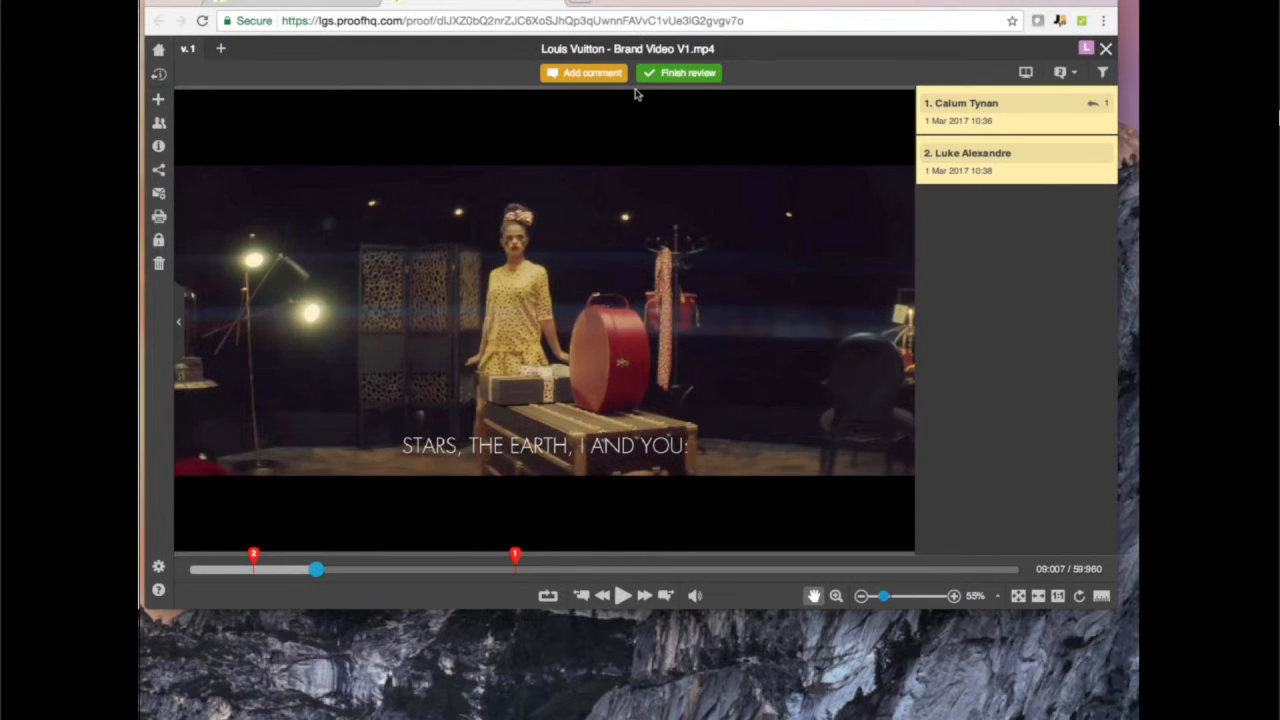
{"action": "left_click", "coordinate": [584, 72]}
{"action": "mouse_move", "coordinate": [440, 418]}
{"action": "left_mouse_down"}
{"action": "mouse_move", "coordinate": [395, 420]}
{"action": "mouse_move", "coordinate": [545, 466]}
{"action": "mouse_move", "coordinate": [695, 422]}
{"action": "mouse_move", "coordinate": [418, 414]}
{"action": "left_mouse_up"}
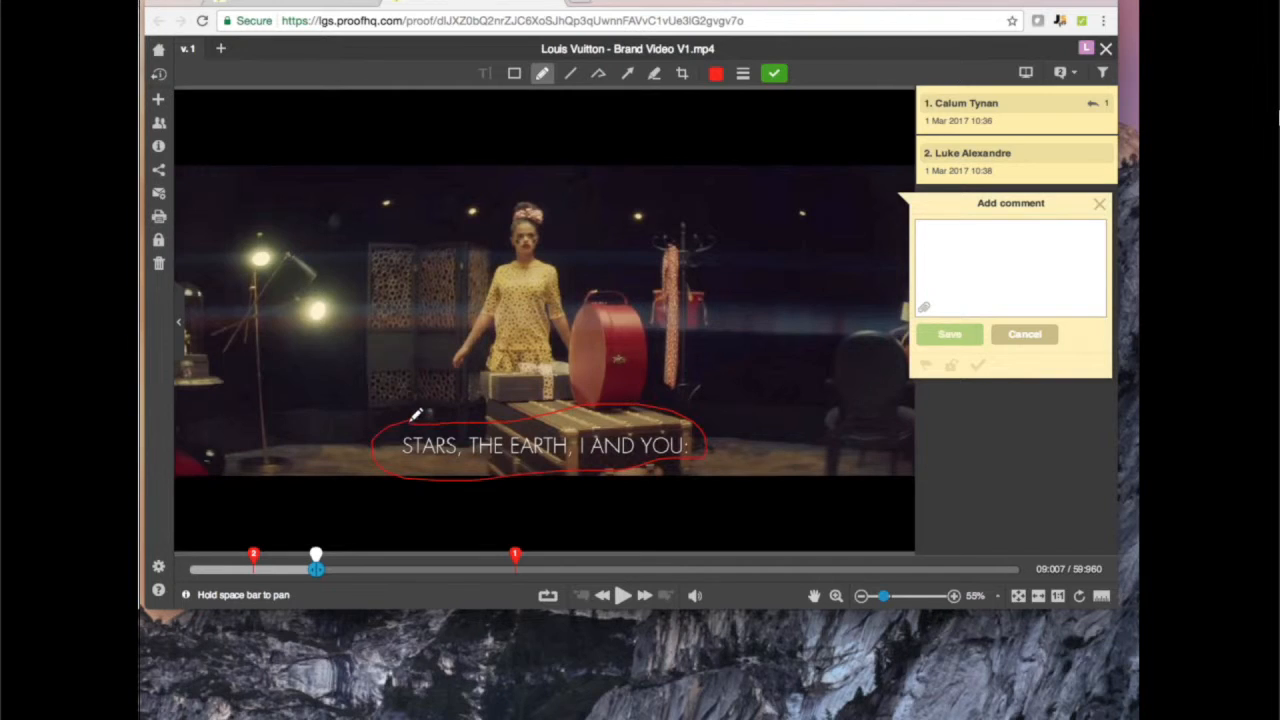
Step: Save the comment "Please change this language to attached" on the circled caption
{"action": "left_click", "coordinate": [971, 266]}
{"action": "type", "text": "Please chna"}
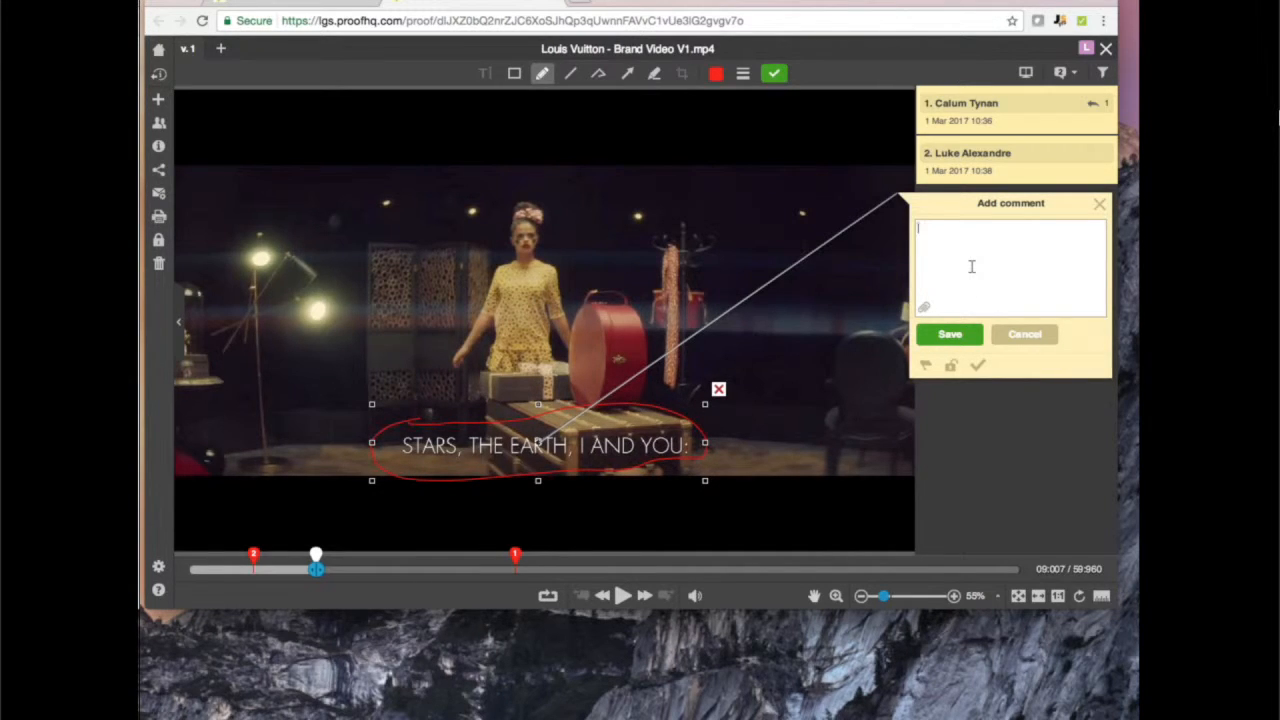
{"action": "type", "text": "ge"}
{"action": "key", "text": "BackSpace"}
{"action": "key", "text": "BackSpace"}
{"action": "key", "text": "BackSpace"}
{"action": "key", "text": "BackSpace"}
{"action": "type", "text": "ange this language to attached"}
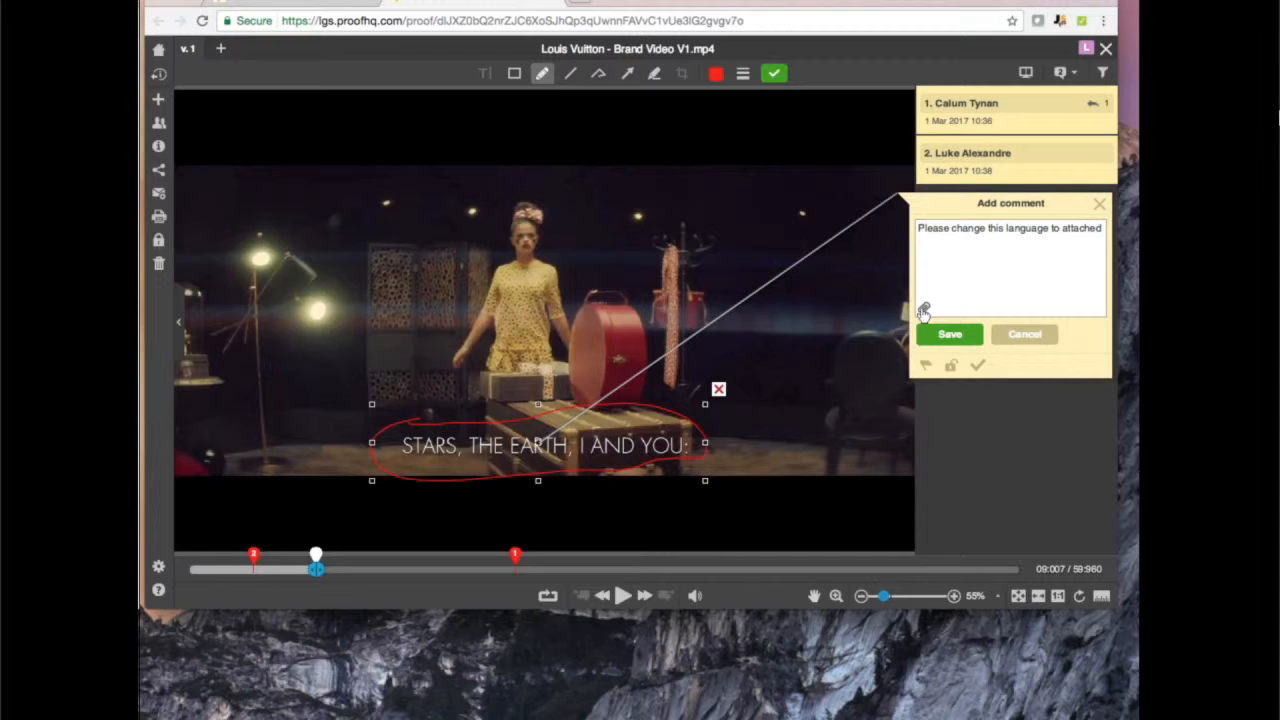
{"action": "left_click", "coordinate": [948, 334]}
Step: Play on to about 11.3 seconds and draw an arrow pointing at the scarf on the coat stand for a new comment
{"action": "left_click", "coordinate": [622, 597]}
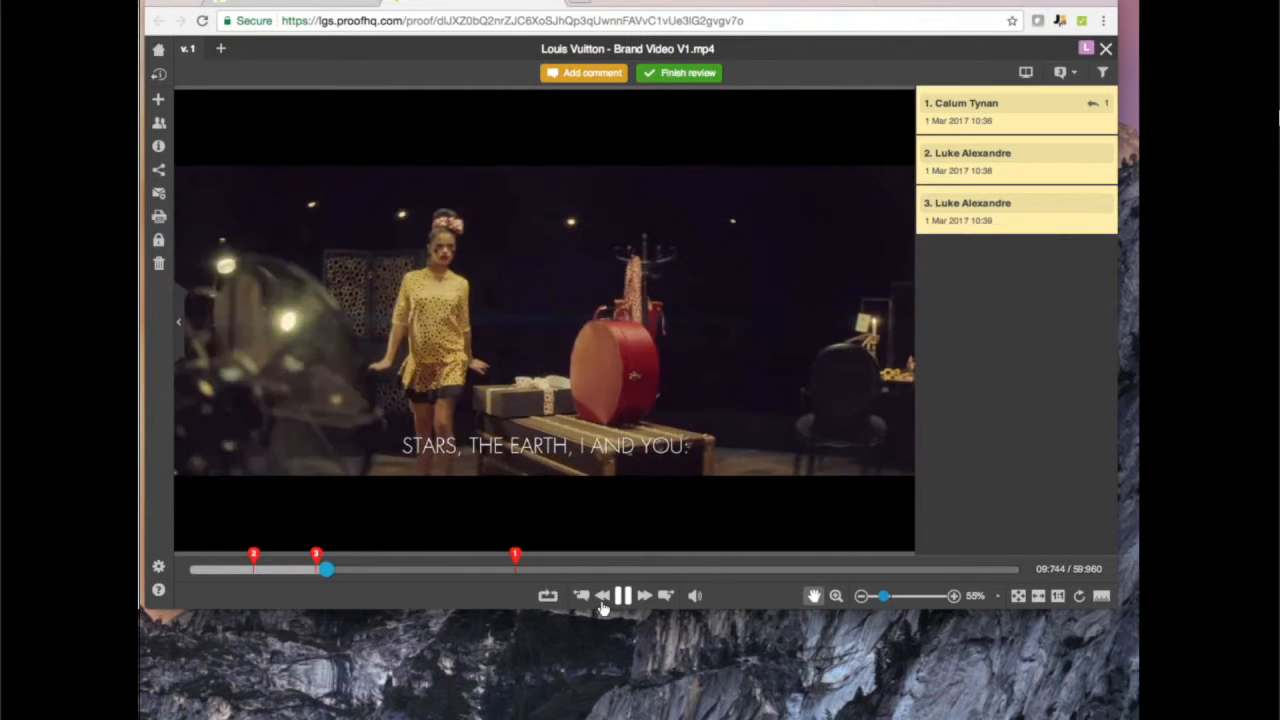
{"action": "left_click", "coordinate": [603, 603]}
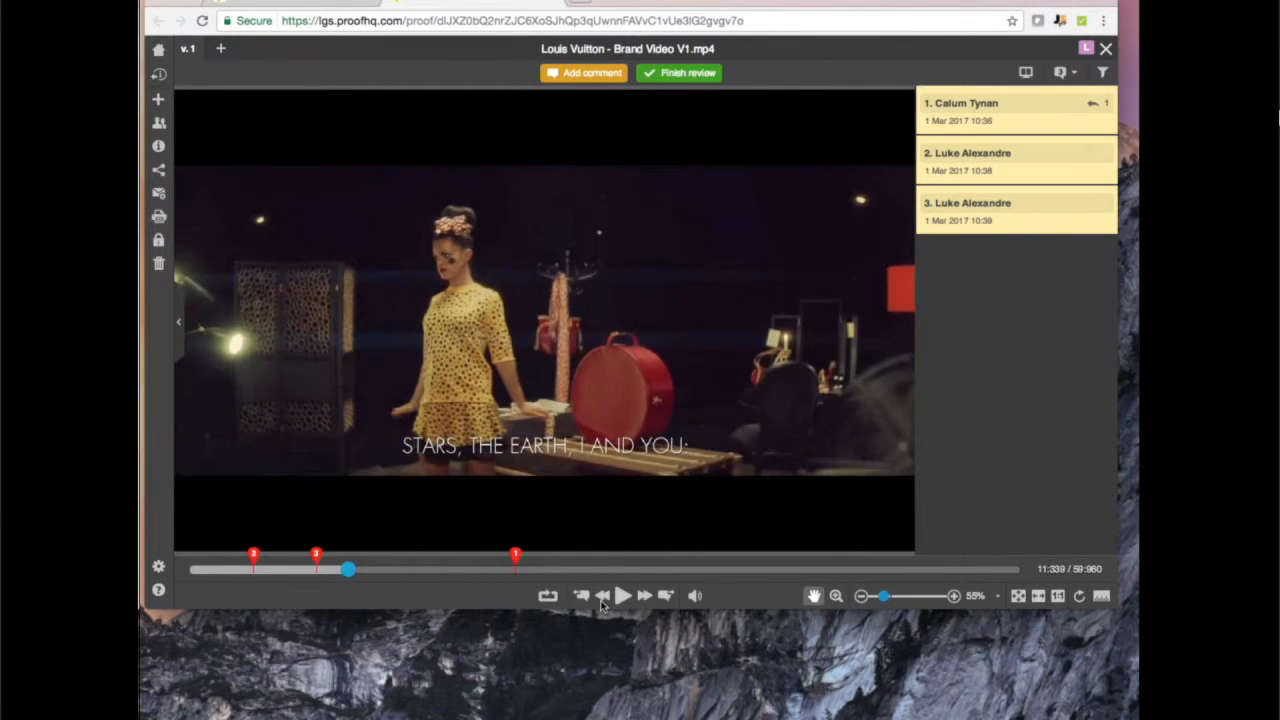
{"action": "left_click", "coordinate": [609, 75]}
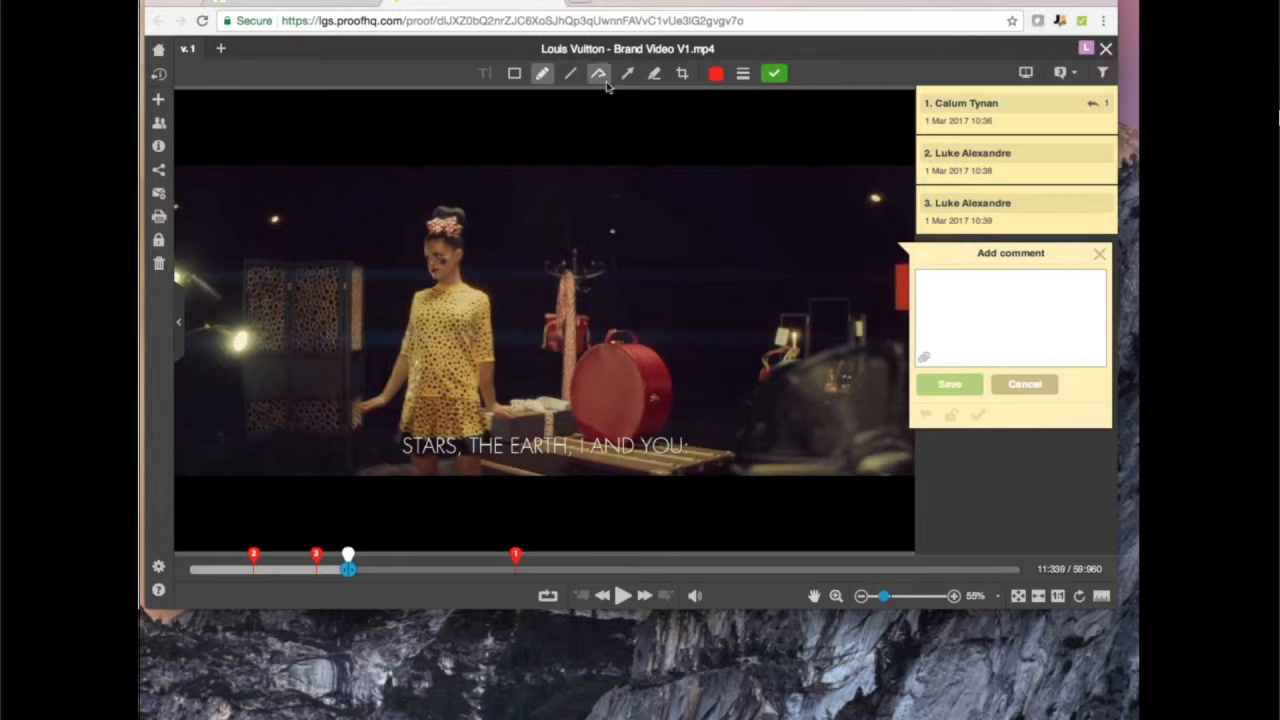
{"action": "left_click", "coordinate": [627, 74]}
{"action": "left_click_drag", "start_coordinate": [617, 249], "coordinate": [577, 289]}
Step: Save the comment "Change this to yellow." on the scarf arrow
{"action": "left_click", "coordinate": [988, 330]}
{"action": "type", "text": "Changer th"}
{"action": "key", "text": "BackSpace"}
{"action": "key", "text": "BackSpace"}
{"action": "key", "text": "BackSpace"}
{"action": "key", "text": "BackSpace"}
{"action": "type", "text": "this to yellow."}
{"action": "left_click", "coordinate": [957, 381]}
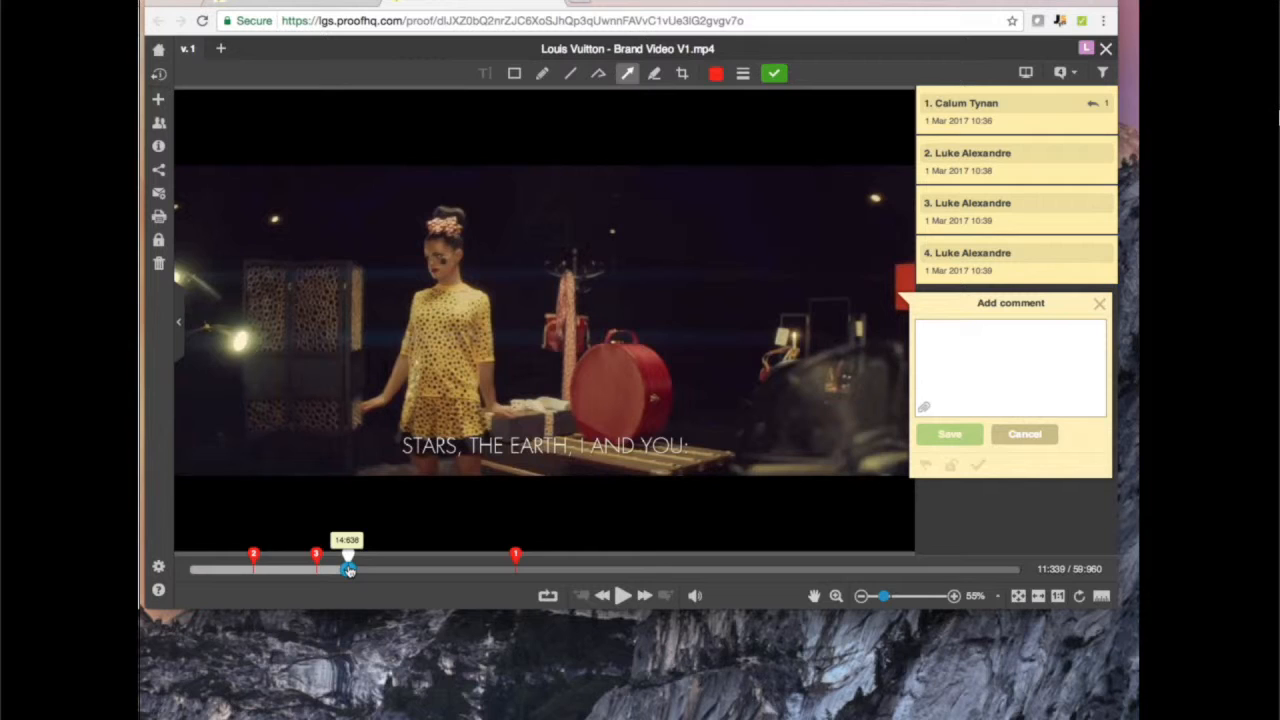
Step: Discard the empty extra comment and submit the review decision "Changes required" for version 1
{"action": "mouse_move", "coordinate": [352, 571]}
{"action": "left_mouse_down"}
{"action": "mouse_move", "coordinate": [408, 572]}
{"action": "mouse_move", "coordinate": [341, 570]}
{"action": "left_mouse_up"}
{"action": "left_click", "coordinate": [1099, 304]}
{"action": "left_click", "coordinate": [681, 75]}
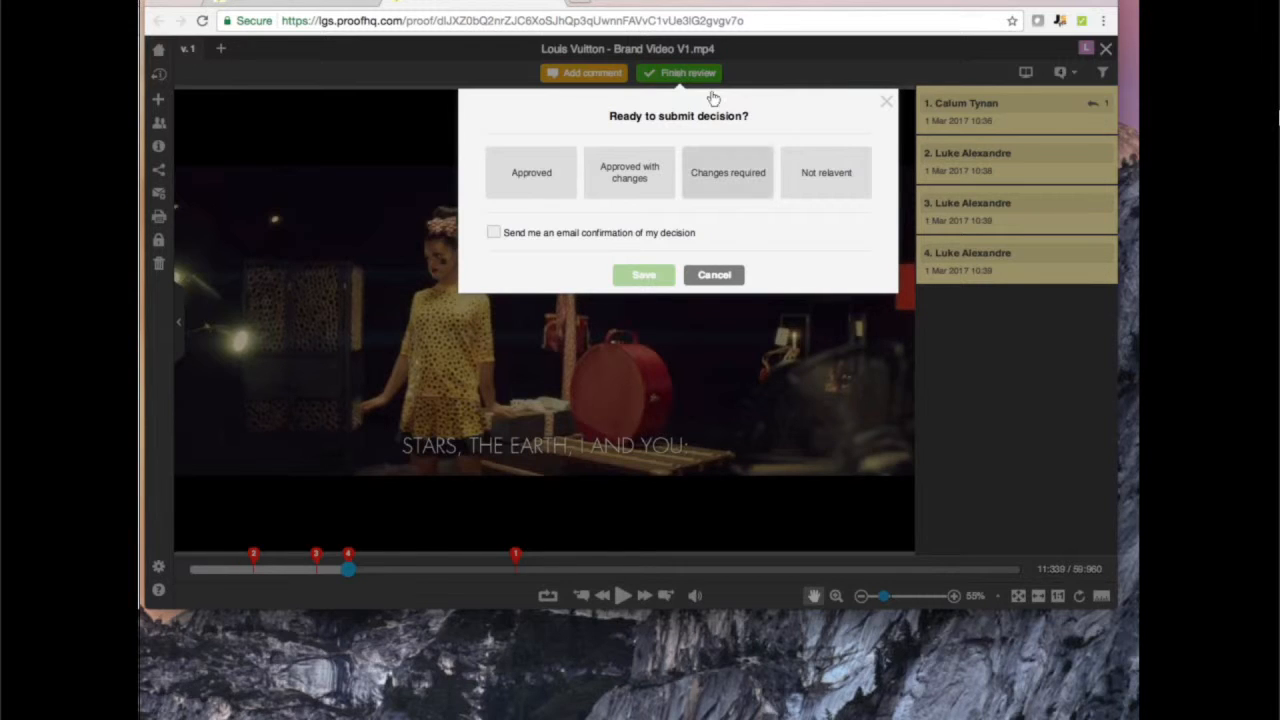
{"action": "left_click", "coordinate": [737, 182]}
{"action": "left_click", "coordinate": [644, 274]}
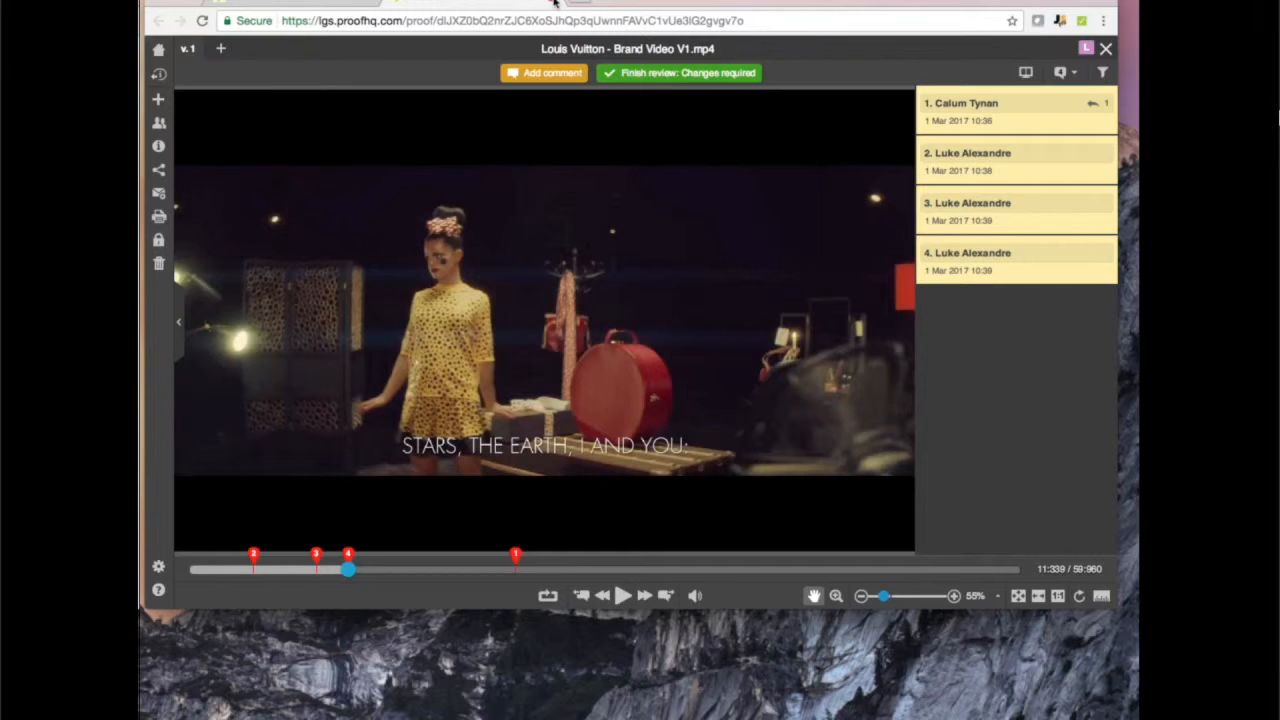
Step: Return to the proof details page, reload it and check each reviewer's progress and decision in the Design approval stage
{"action": "left_click", "coordinate": [380, 3]}
{"action": "left_click", "coordinate": [408, 19]}
{"action": "key", "text": "Return"}
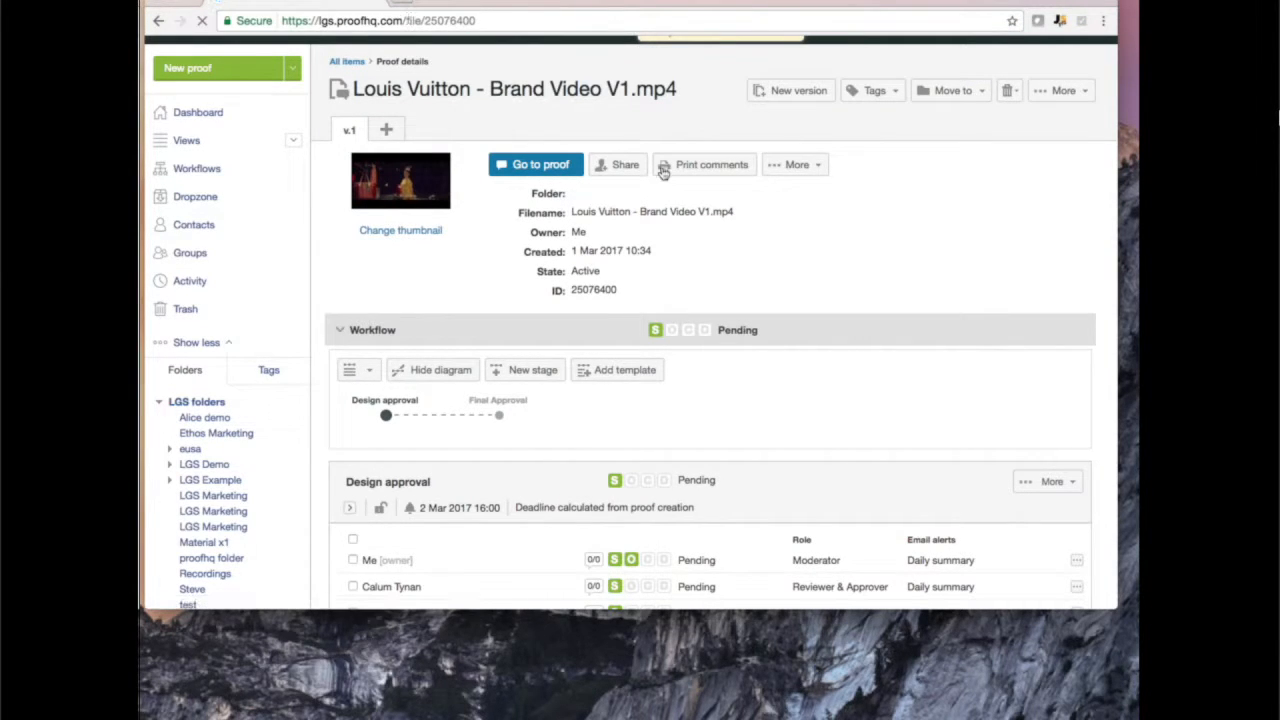
{"action": "scroll", "coordinate": [692, 449], "scroll_direction": "down", "scroll_amount": 1}
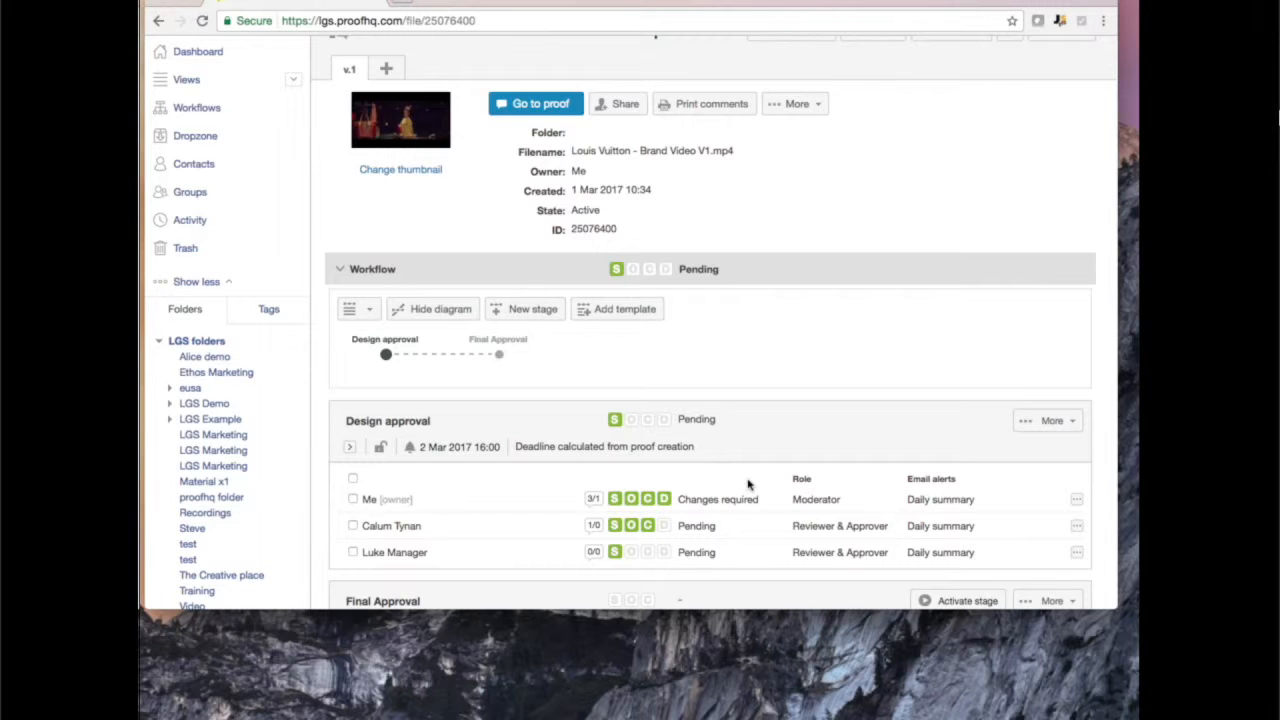
{"action": "scroll", "coordinate": [929, 357], "scroll_direction": "up", "scroll_amount": 3}
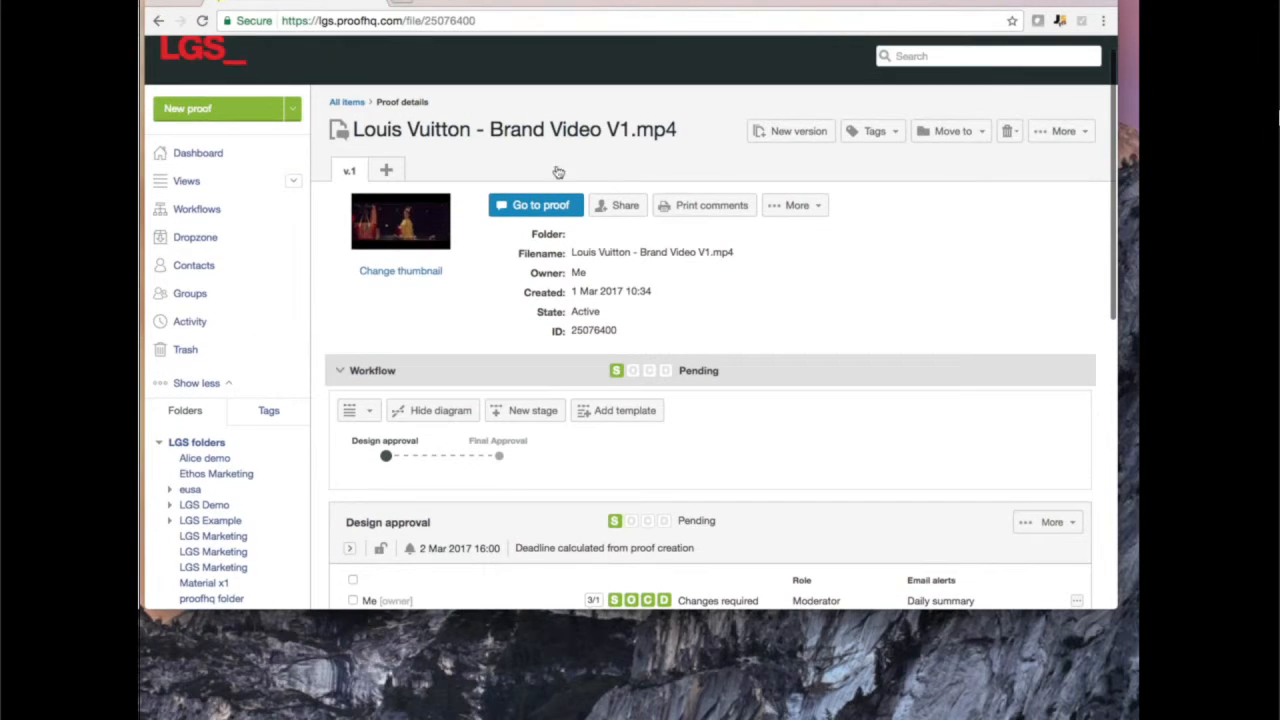
Step: Create a new version of the proof from "Louis Vuitton - Brand Video V2.mp4", keeping the Video Approval workflow taken from the parent version
{"action": "left_click", "coordinate": [783, 134]}
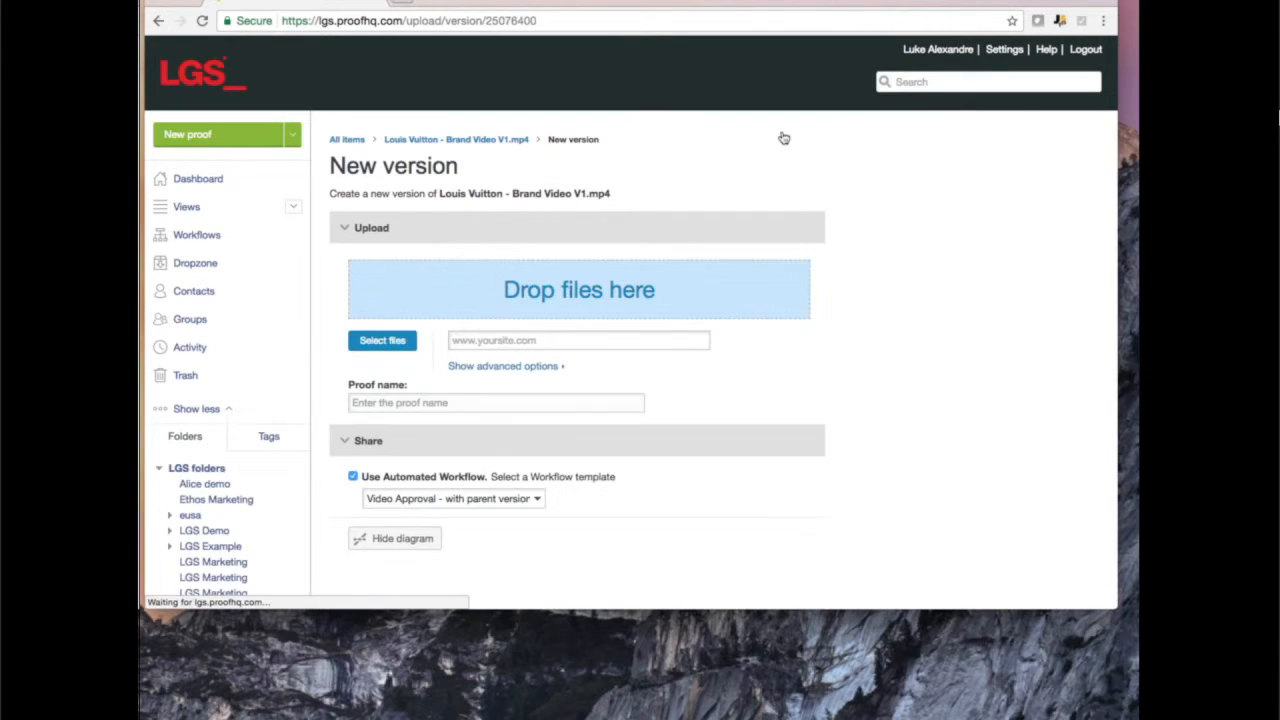
{"action": "left_click", "coordinate": [383, 341]}
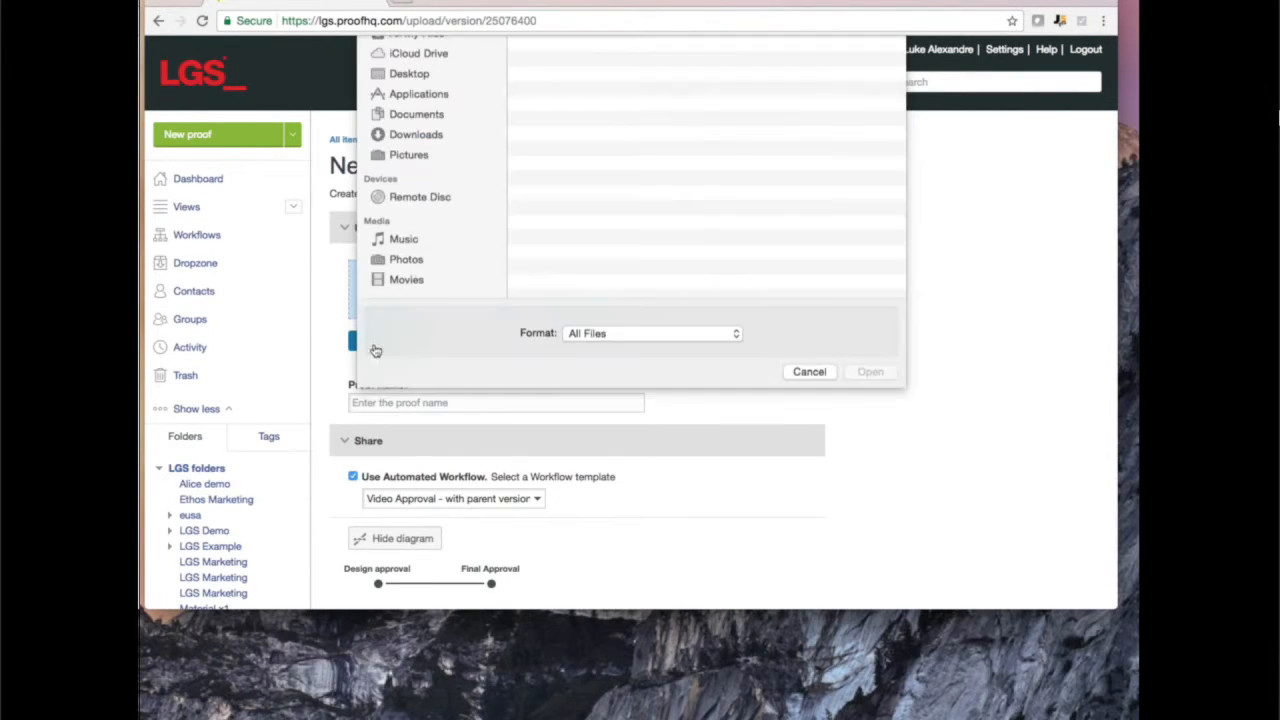
{"action": "left_click", "coordinate": [608, 112]}
{"action": "key", "text": "Return"}
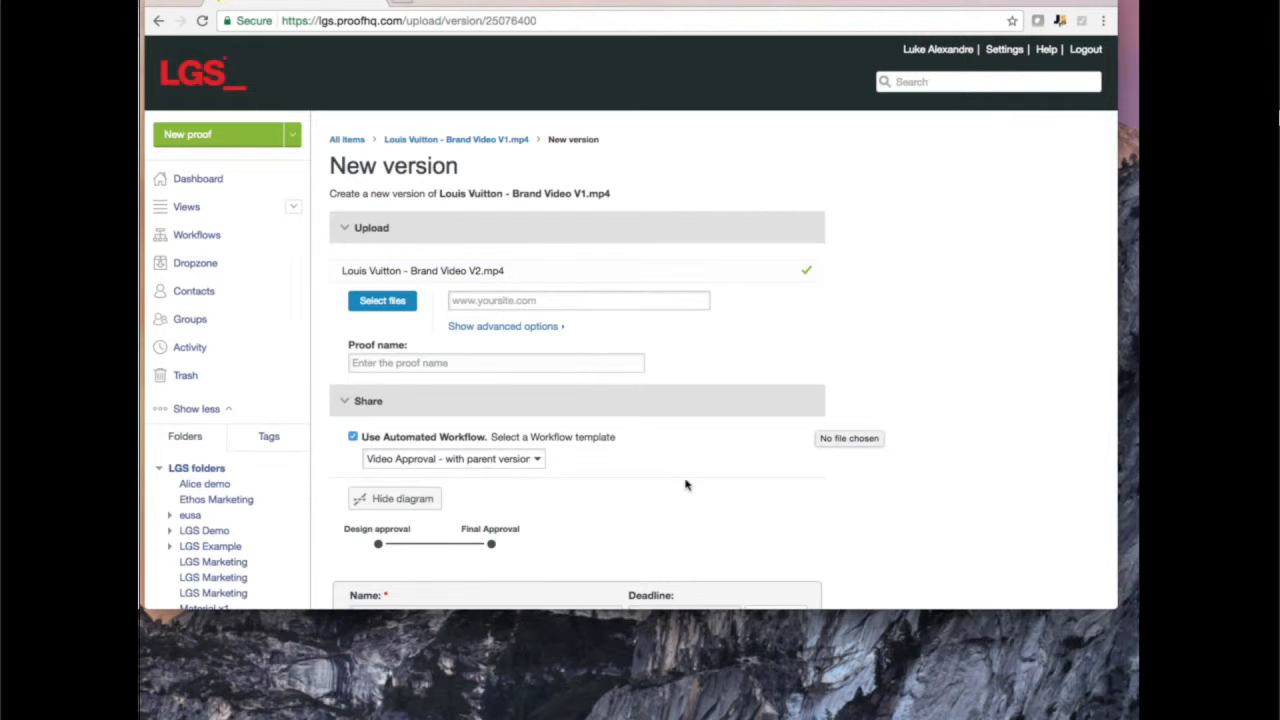
{"action": "scroll", "coordinate": [766, 452], "scroll_direction": "down", "scroll_amount": 3}
{"action": "scroll", "coordinate": [766, 452], "scroll_direction": "down", "scroll_amount": 7}
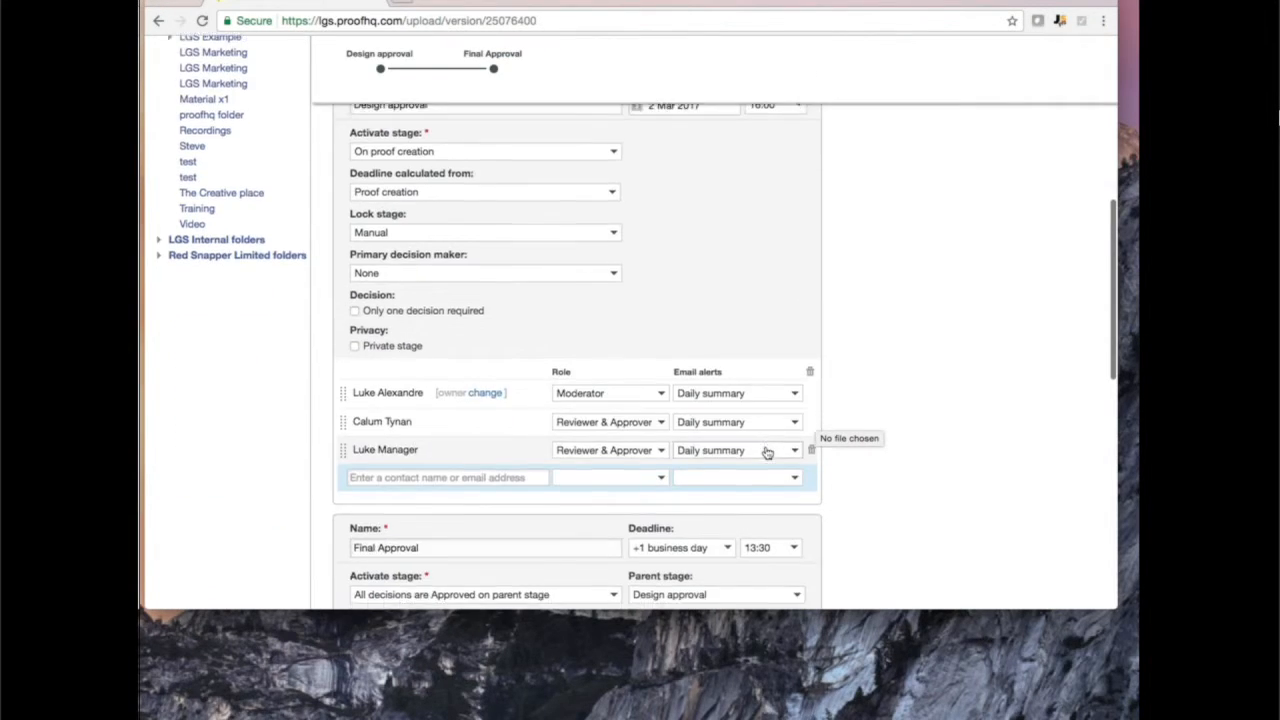
{"action": "scroll", "coordinate": [766, 452], "scroll_direction": "down", "scroll_amount": 3}
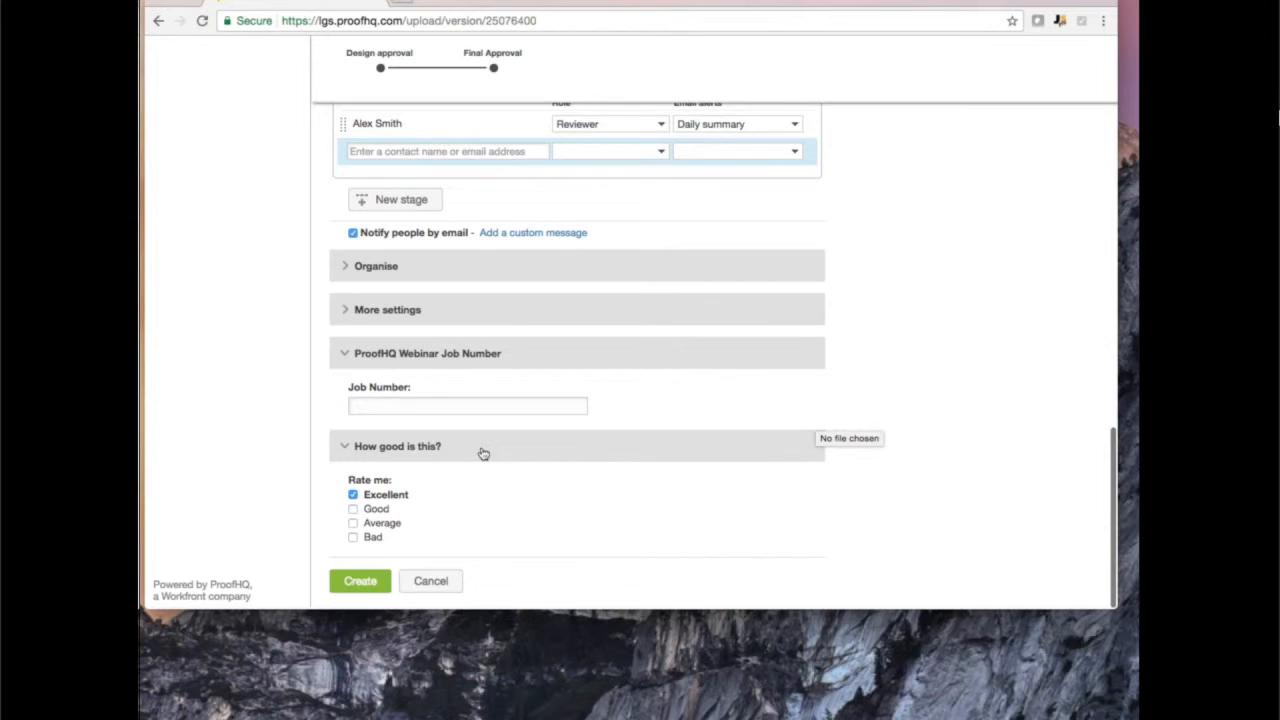
{"action": "left_click", "coordinate": [356, 584]}
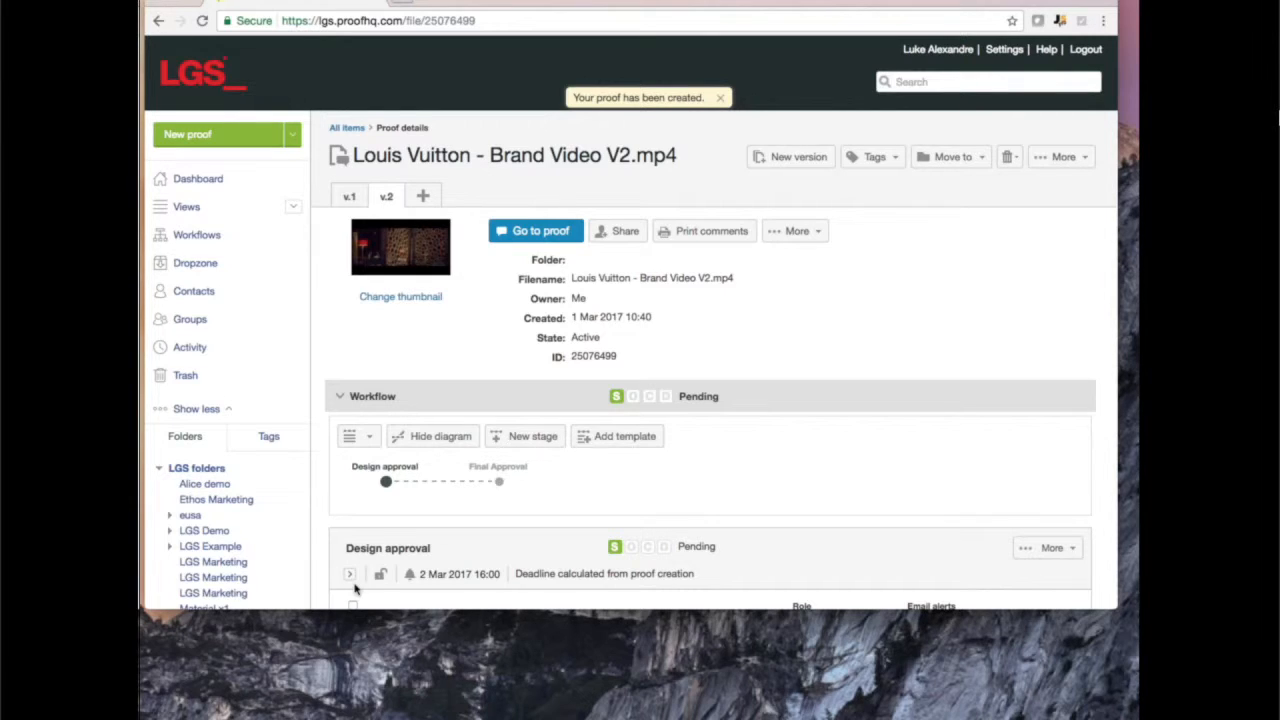
Step: Open version 2 in the proof viewer and play its opening to about 2.7 seconds
{"action": "left_click", "coordinate": [532, 234]}
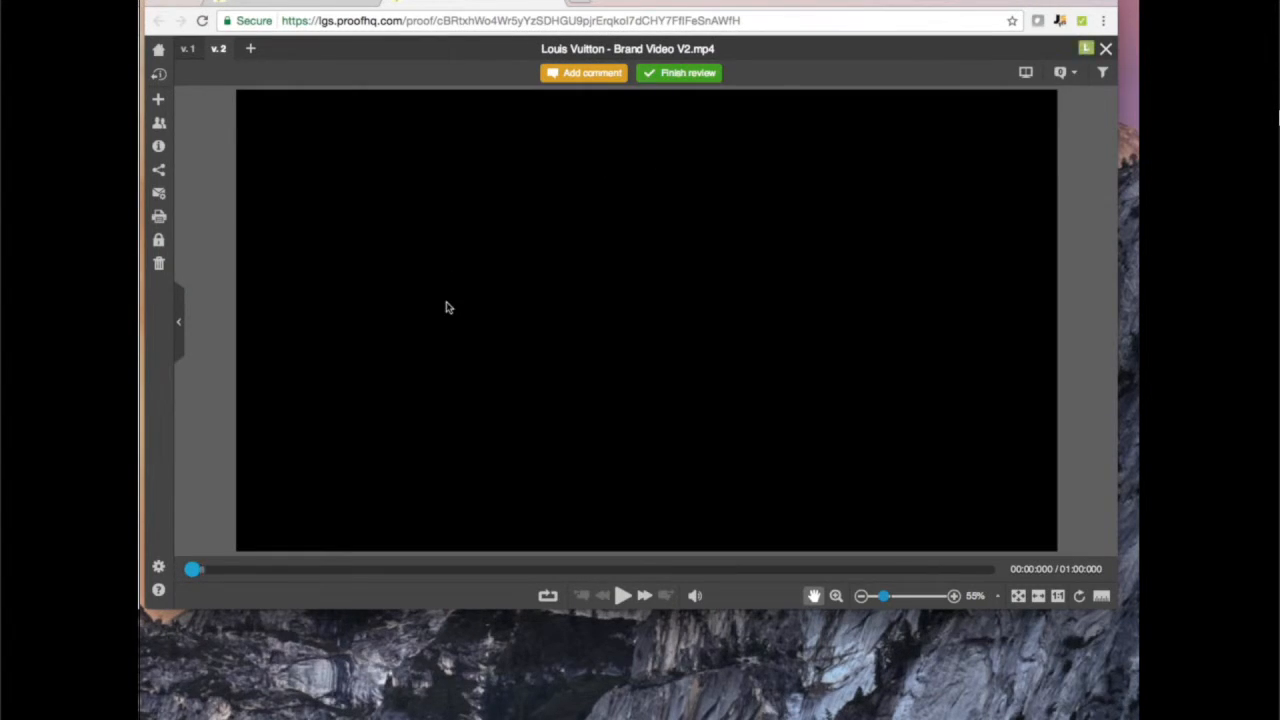
{"action": "left_click", "coordinate": [622, 595]}
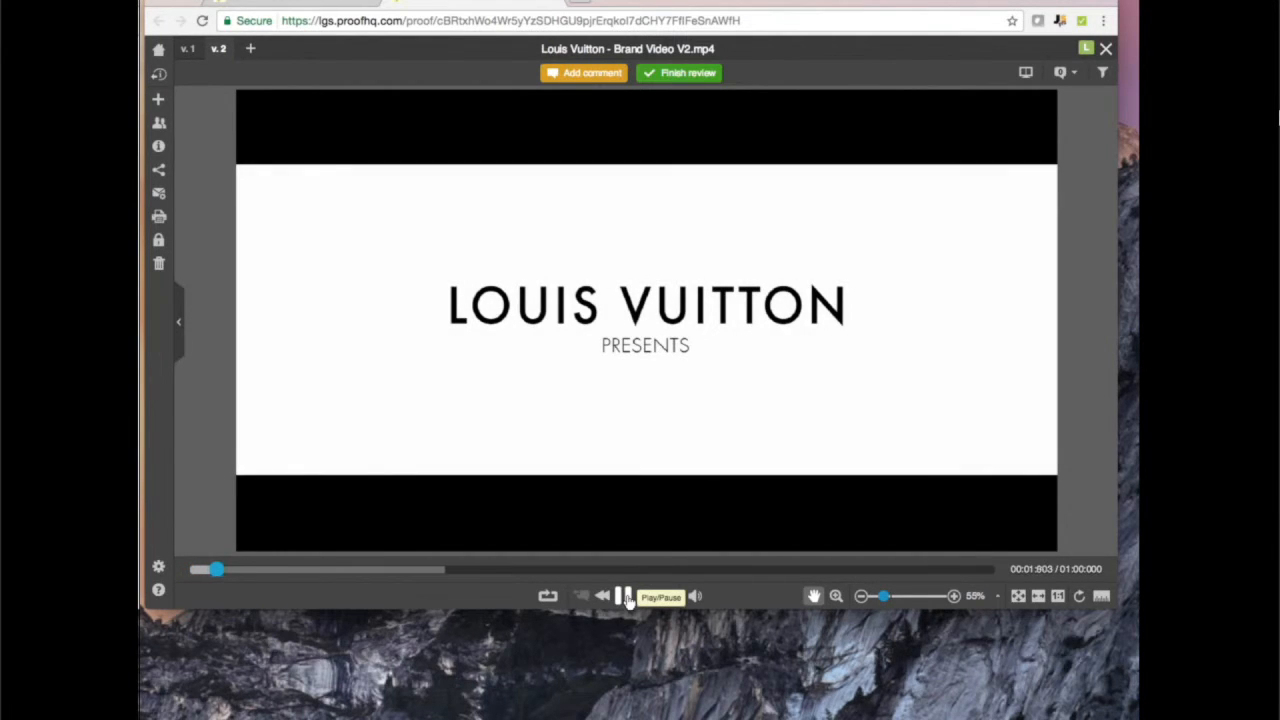
{"action": "left_click", "coordinate": [626, 596]}
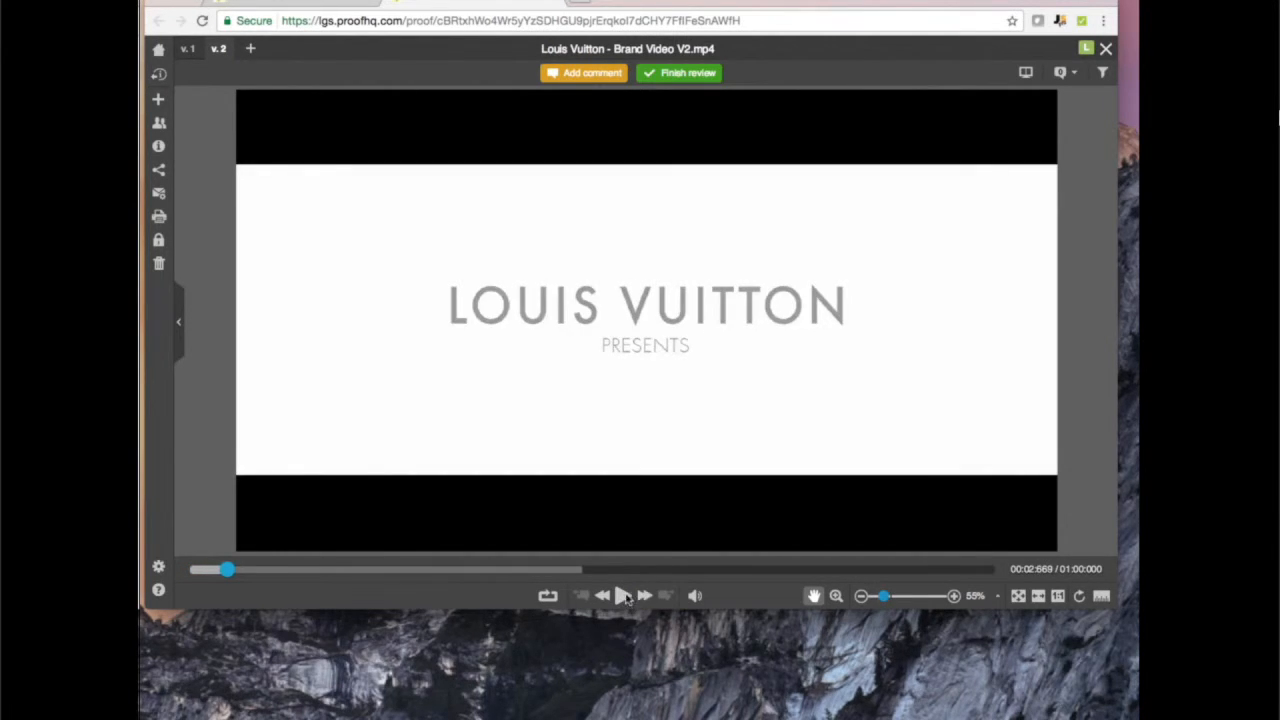
Step: Compare version 2 side by side with version 1 at 63% zoom and step through version 1's comments to check each requested change
{"action": "left_click", "coordinate": [199, 52]}
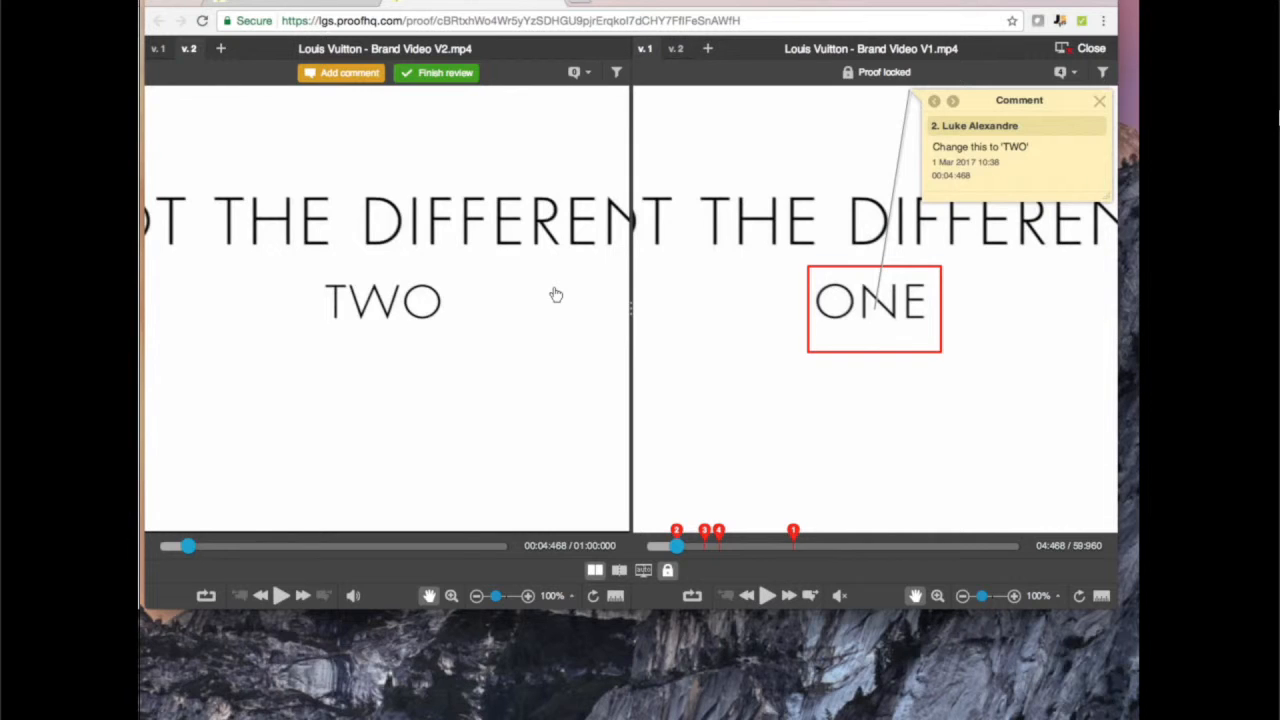
{"action": "left_click_drag", "start_coordinate": [496, 596], "coordinate": [493, 597]}
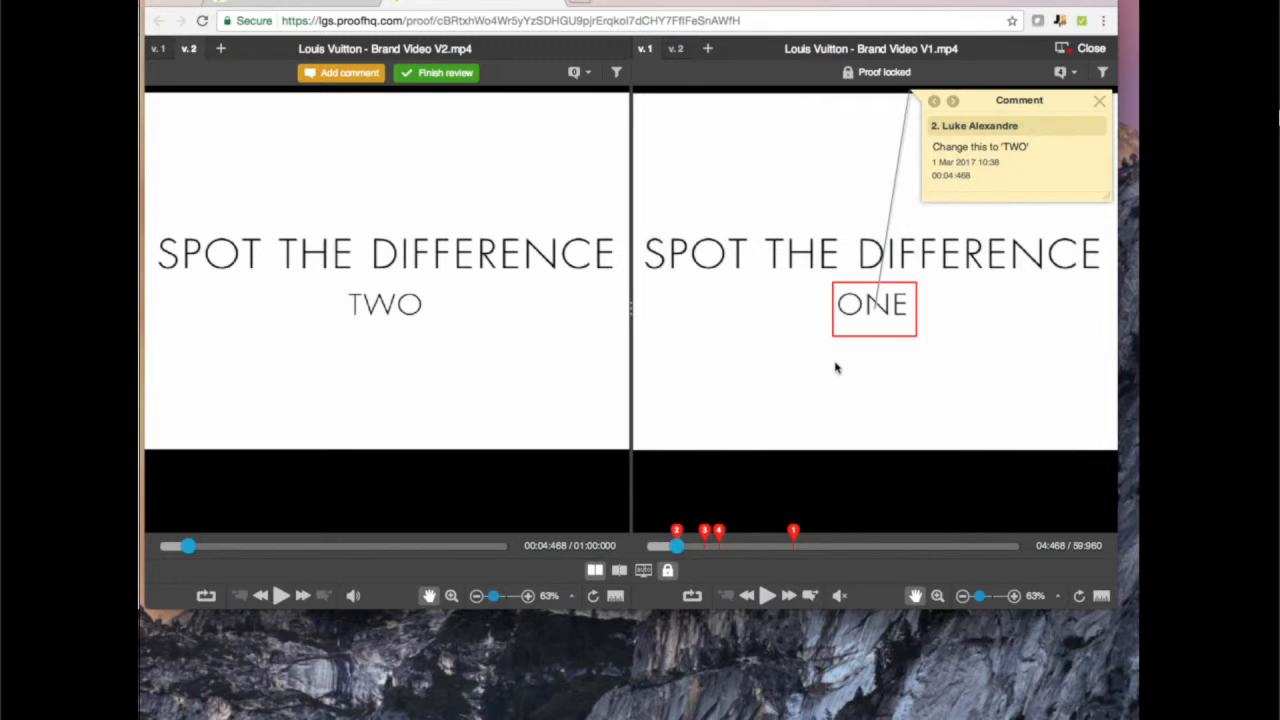
{"action": "left_click", "coordinate": [707, 533]}
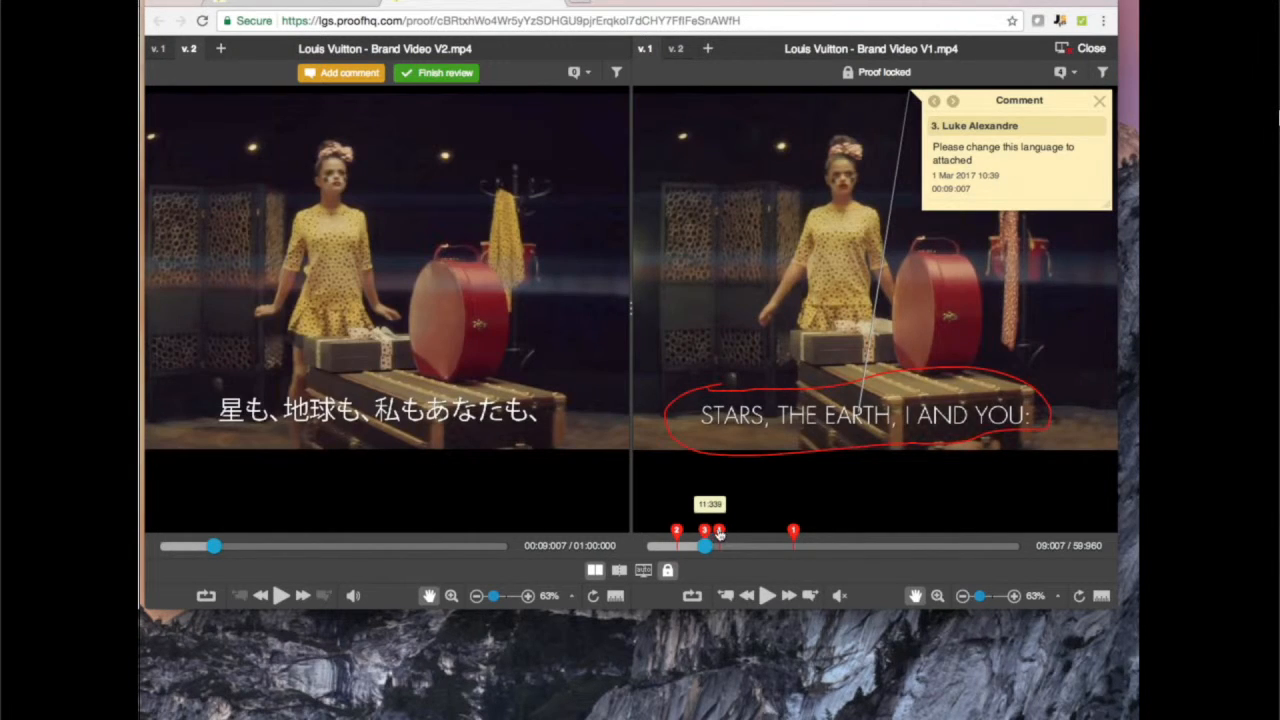
{"action": "left_click", "coordinate": [718, 532]}
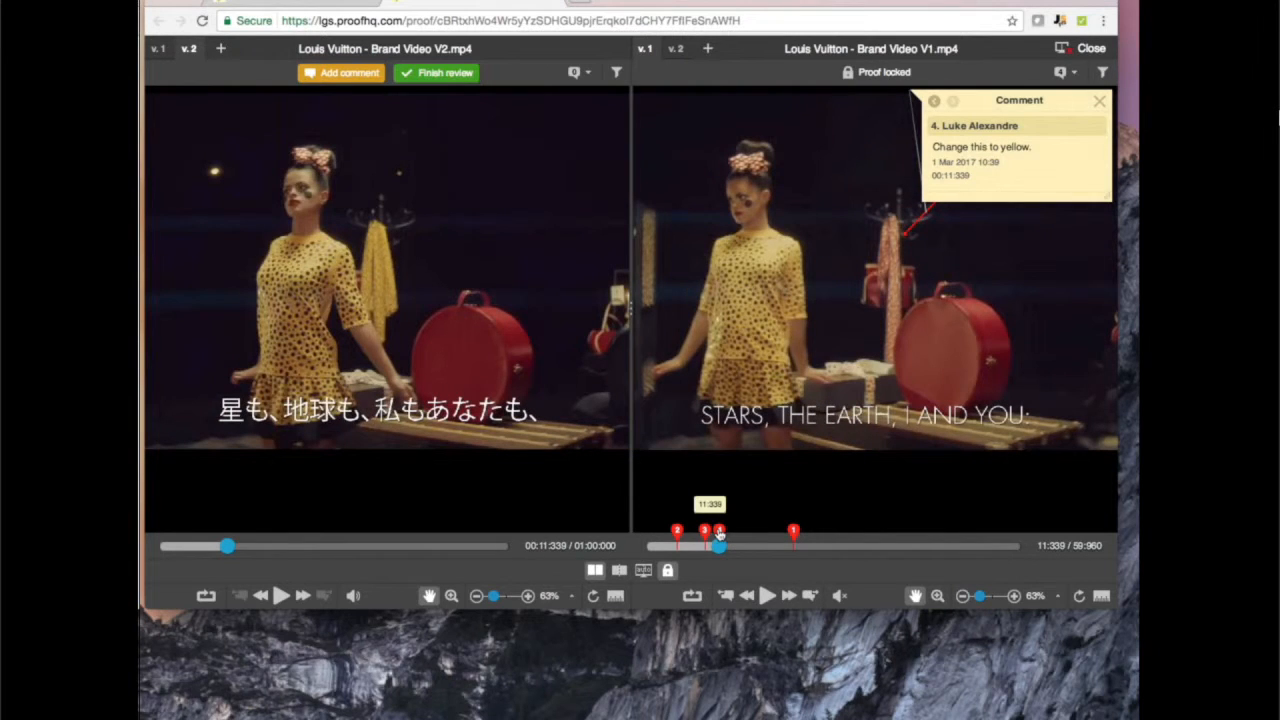
{"action": "left_click", "coordinate": [793, 533]}
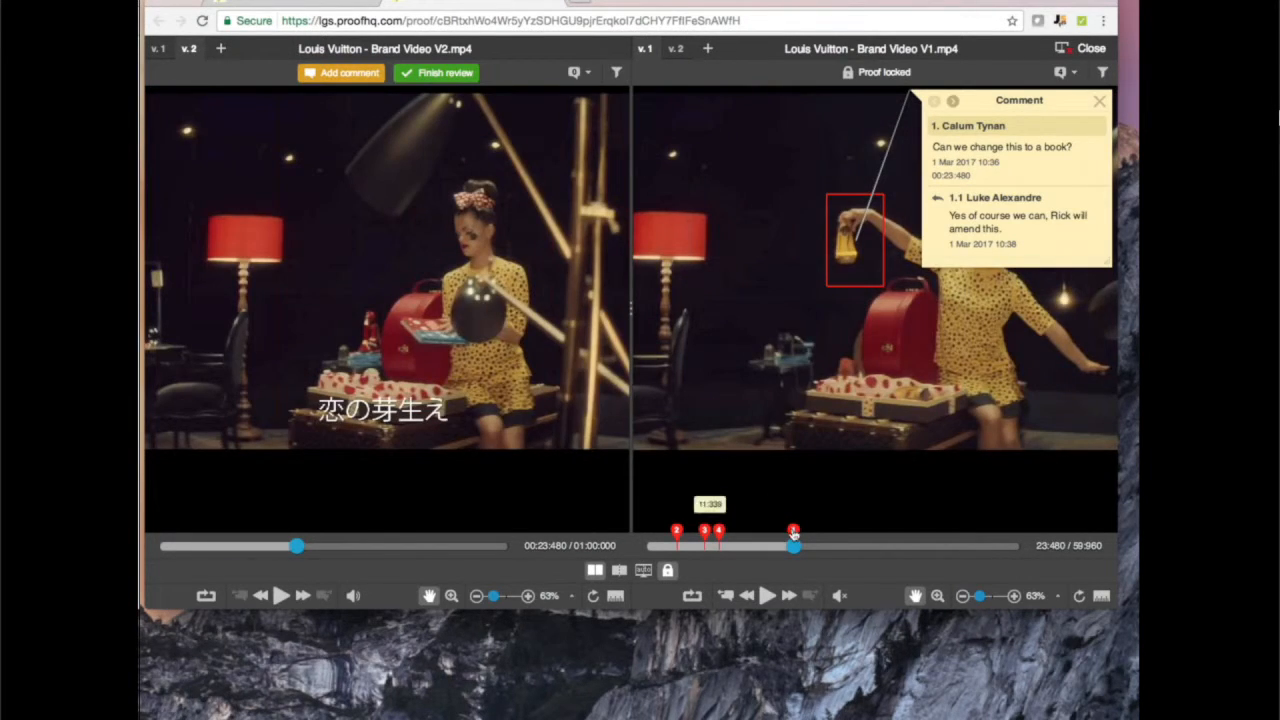
{"action": "left_click", "coordinate": [719, 532]}
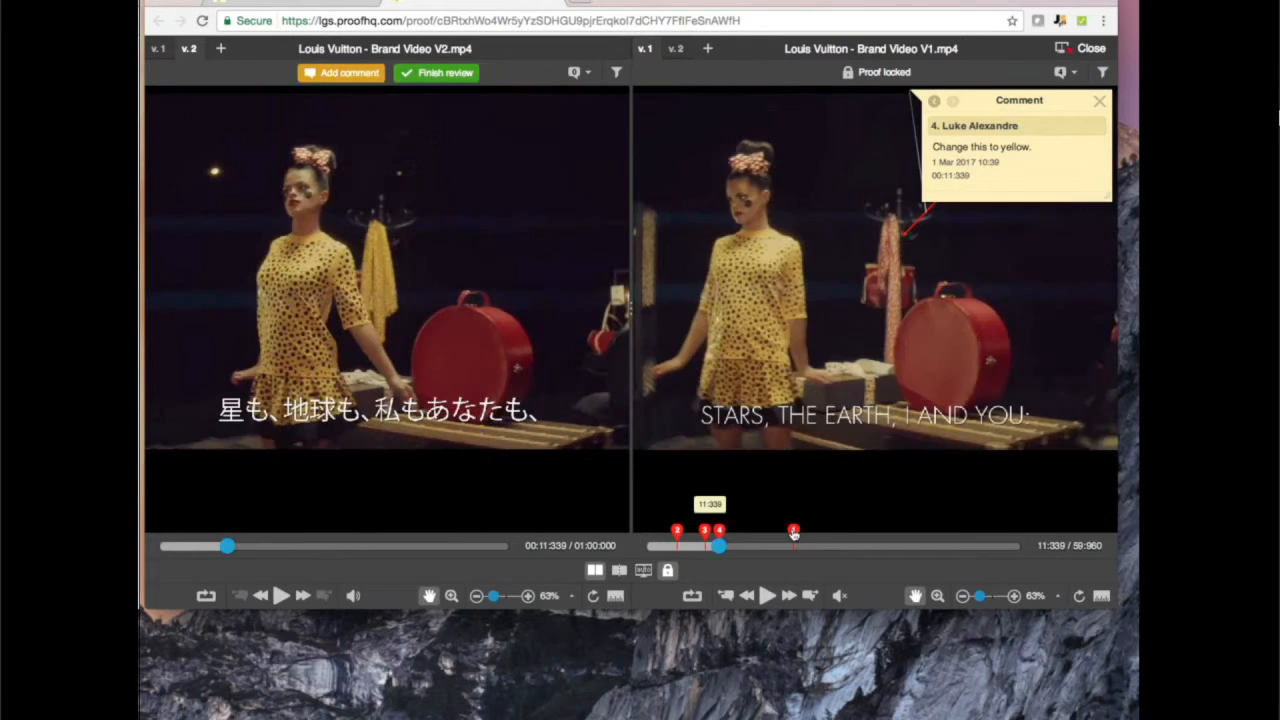
{"action": "left_click", "coordinate": [705, 530]}
{"action": "left_click", "coordinate": [677, 533]}
Step: Play both versions in sync from the start to about 3.6 seconds, and close the comparison
{"action": "left_click_drag", "start_coordinate": [677, 547], "coordinate": [637, 552]}
{"action": "left_click", "coordinate": [766, 596]}
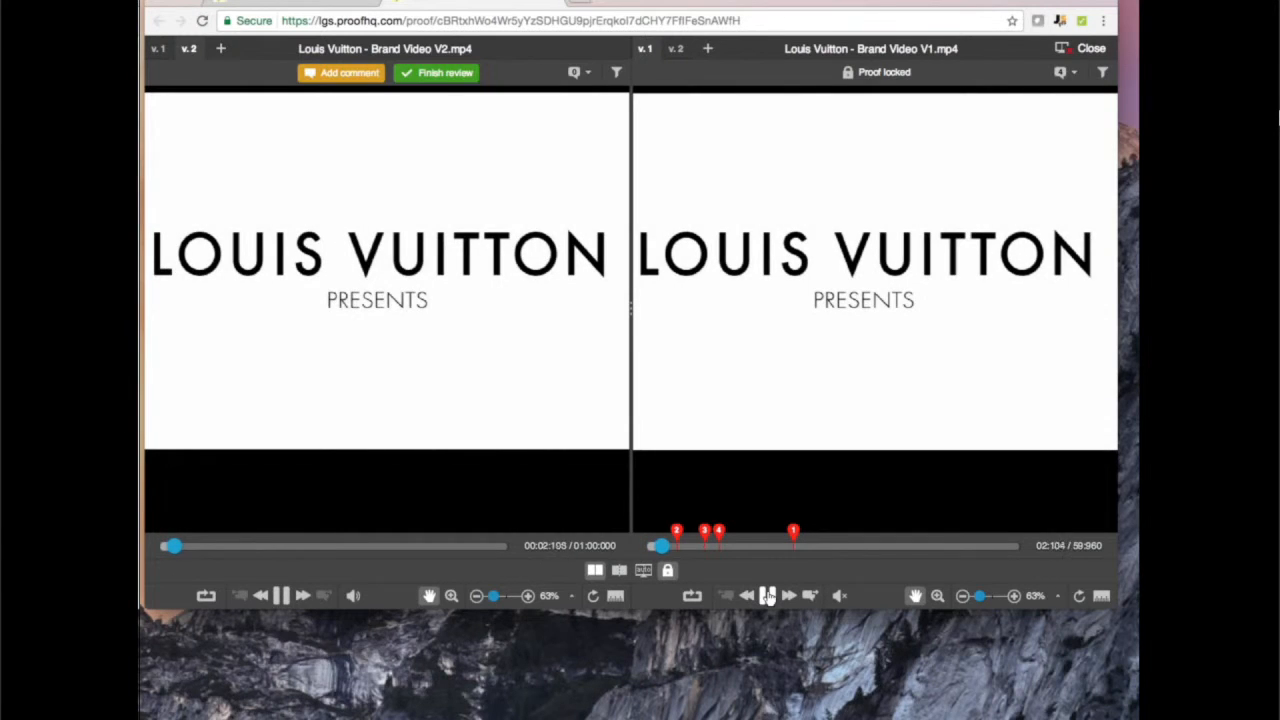
{"action": "left_click", "coordinate": [767, 596]}
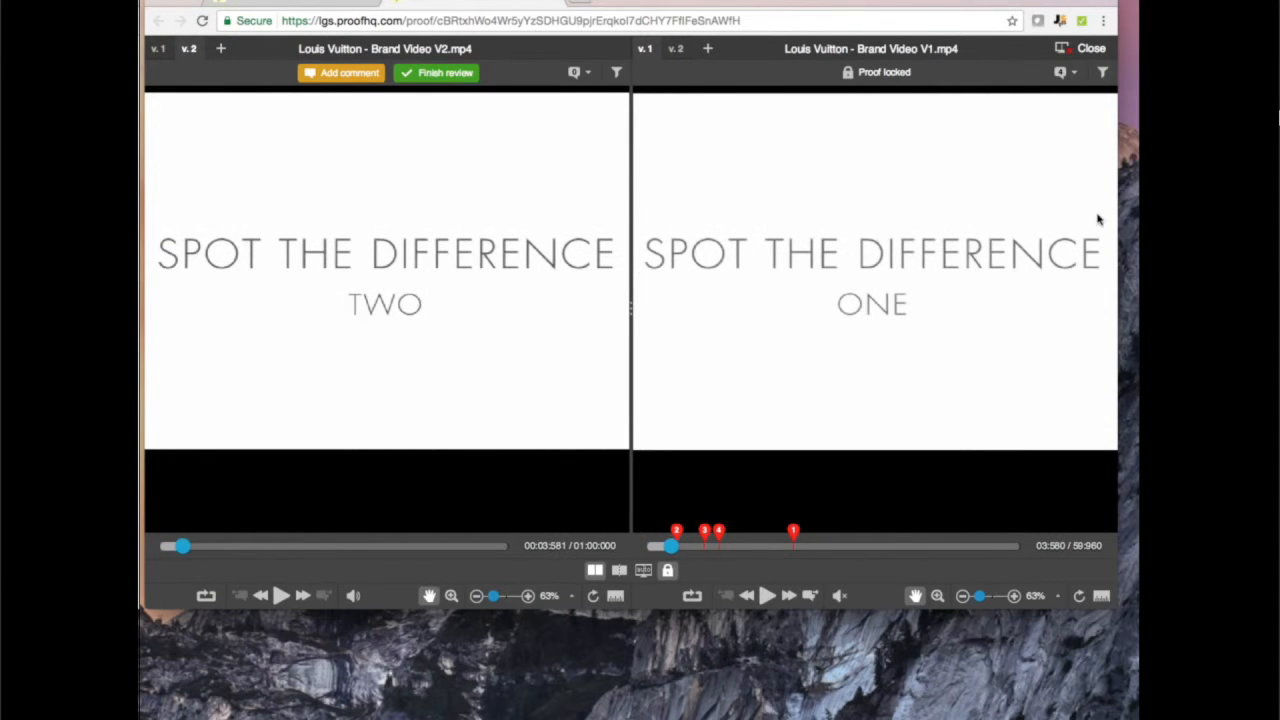
{"action": "left_click", "coordinate": [1068, 48]}
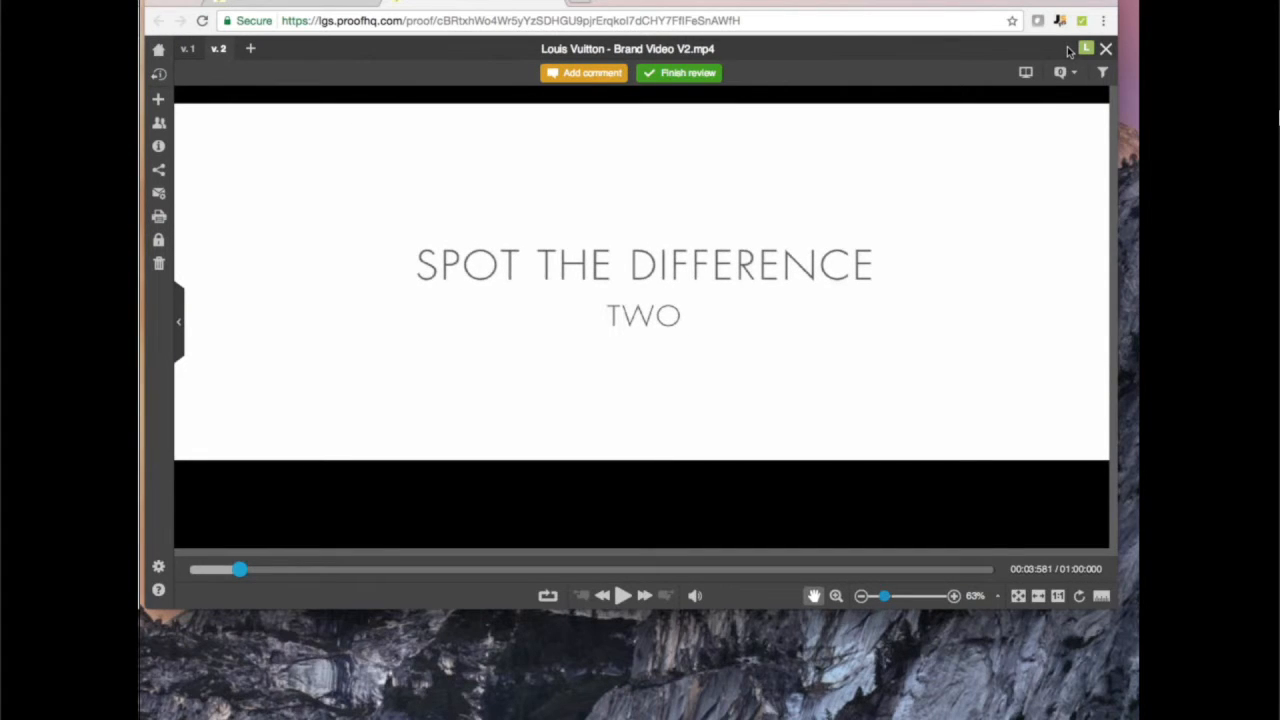
Step: Finish the review of version 2 with the decision "Approved"
{"action": "left_click", "coordinate": [689, 75]}
{"action": "left_click", "coordinate": [551, 177]}
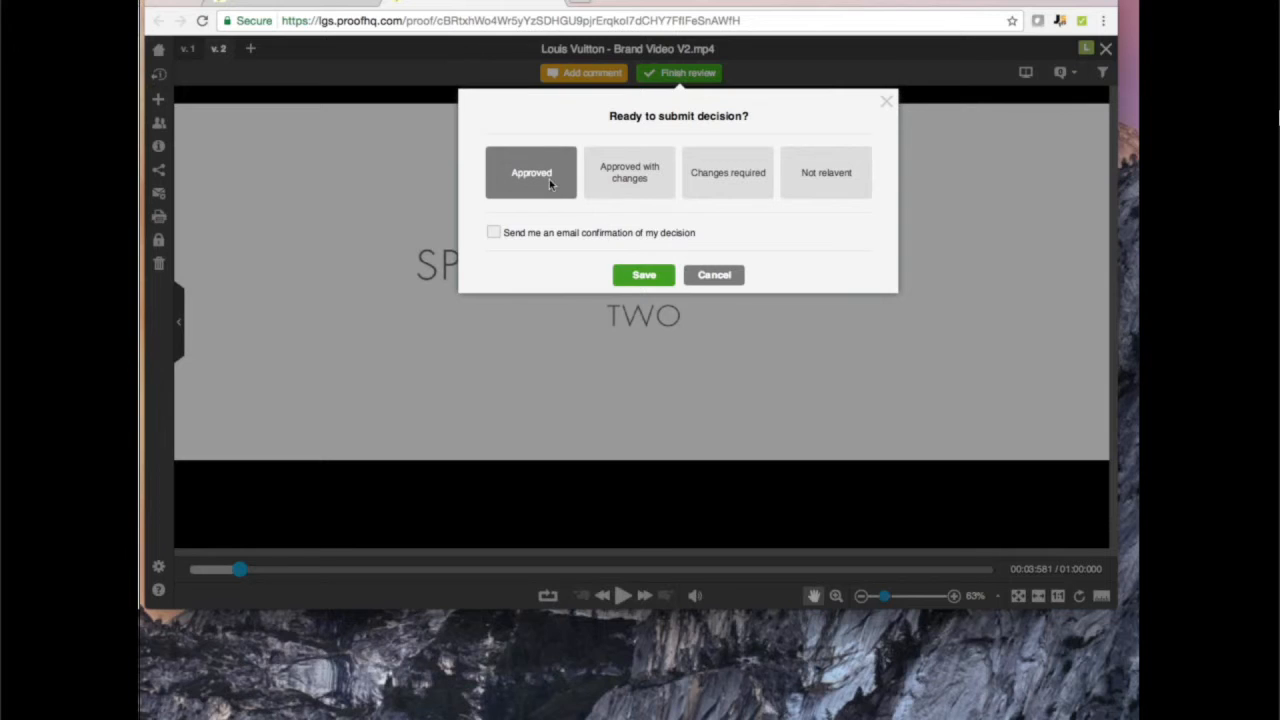
{"action": "left_click", "coordinate": [642, 274]}
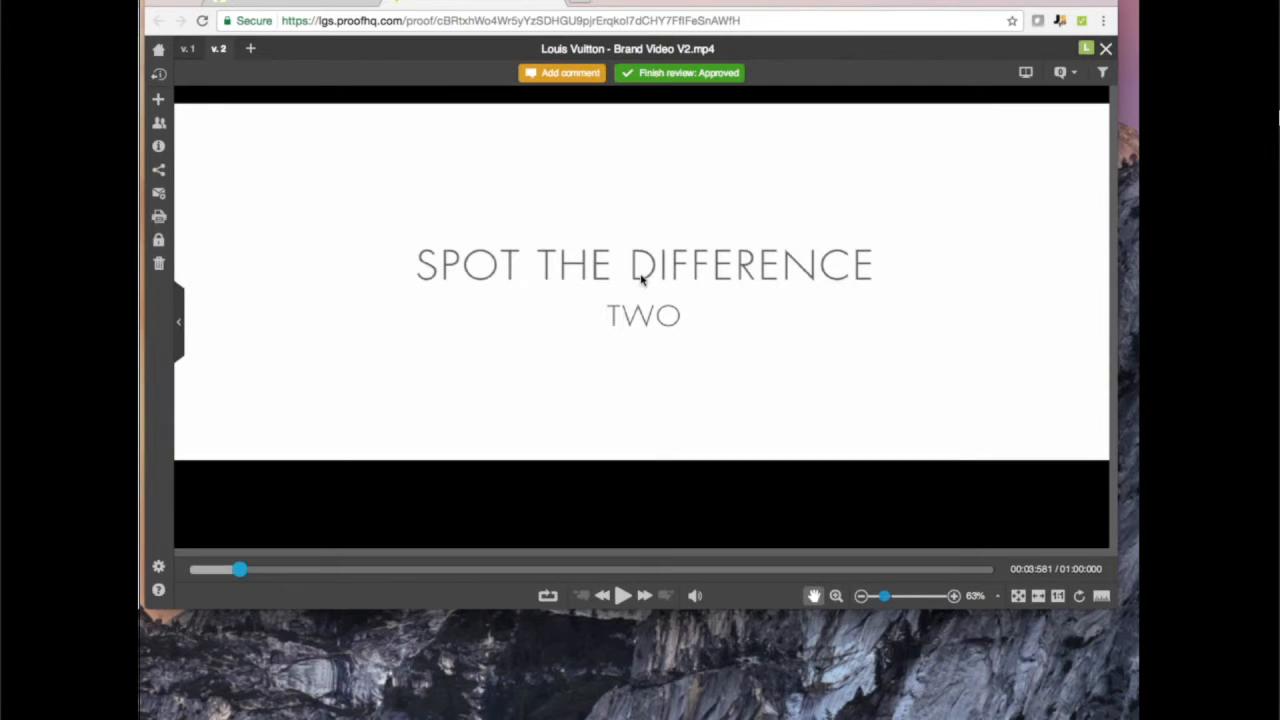
Step: Leave the video proof and open the "Workfront new website design" proof from the Dashboard's recently accessed proofs in the viewer
{"action": "left_click", "coordinate": [556, 3]}
{"action": "left_click", "coordinate": [214, 190]}
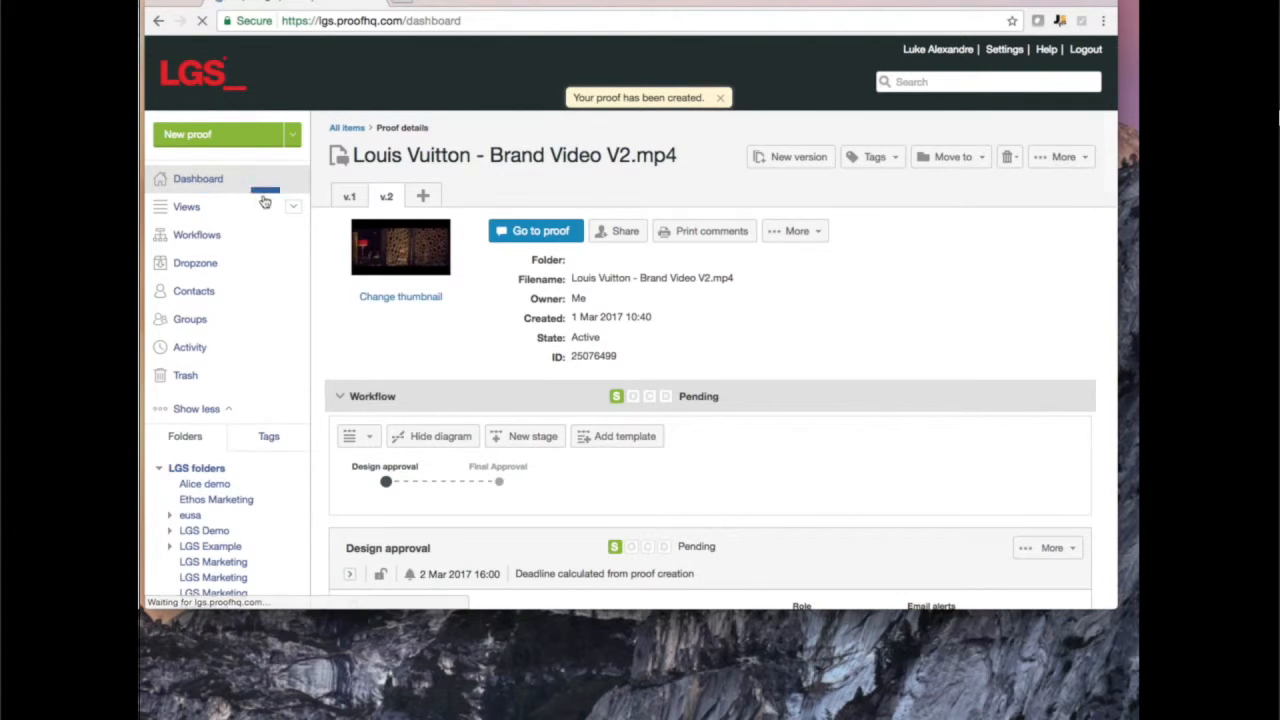
{"action": "scroll", "coordinate": [483, 288], "scroll_direction": "down", "scroll_amount": 5}
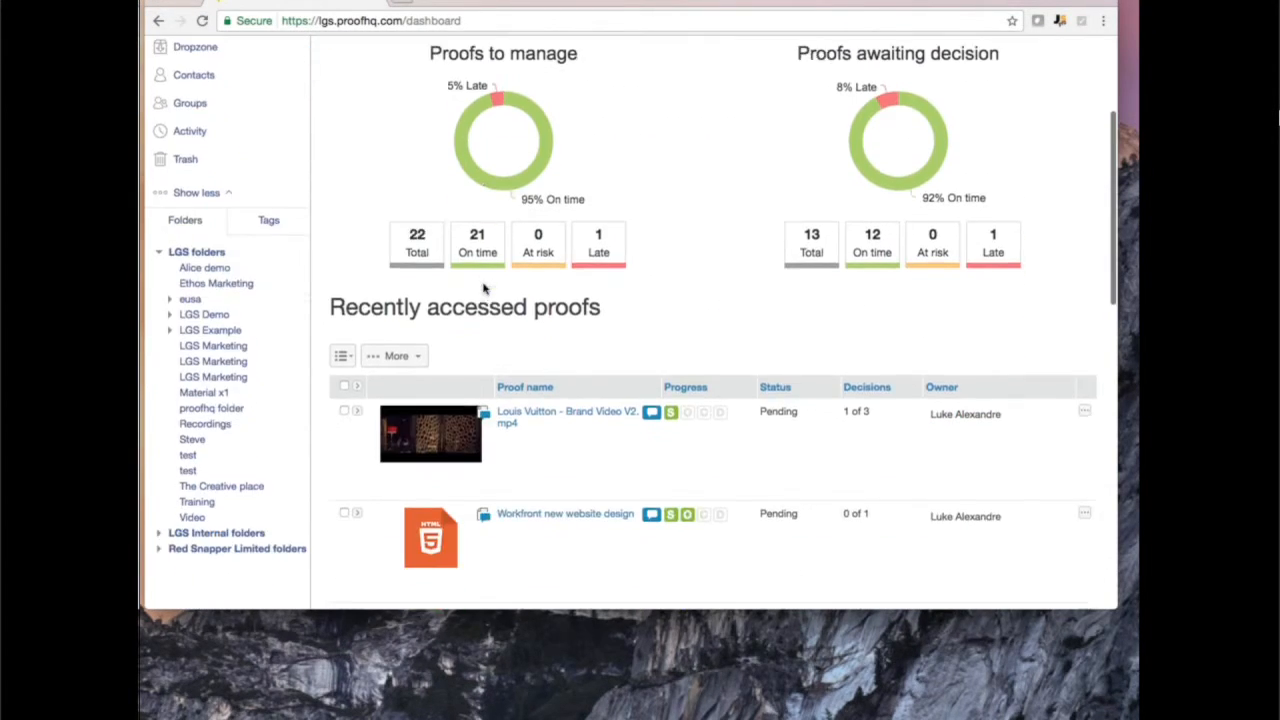
{"action": "scroll", "coordinate": [483, 288], "scroll_direction": "down", "scroll_amount": 5}
{"action": "left_click", "coordinate": [545, 320]}
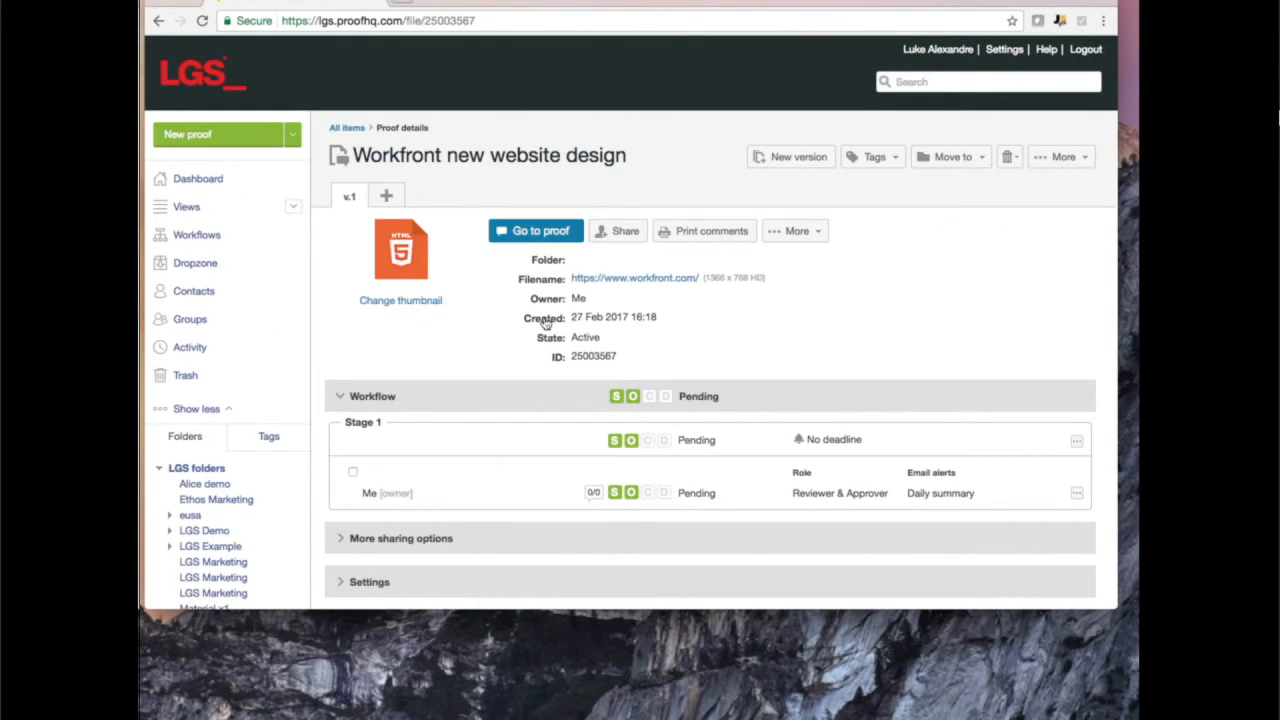
{"action": "left_click", "coordinate": [533, 232]}
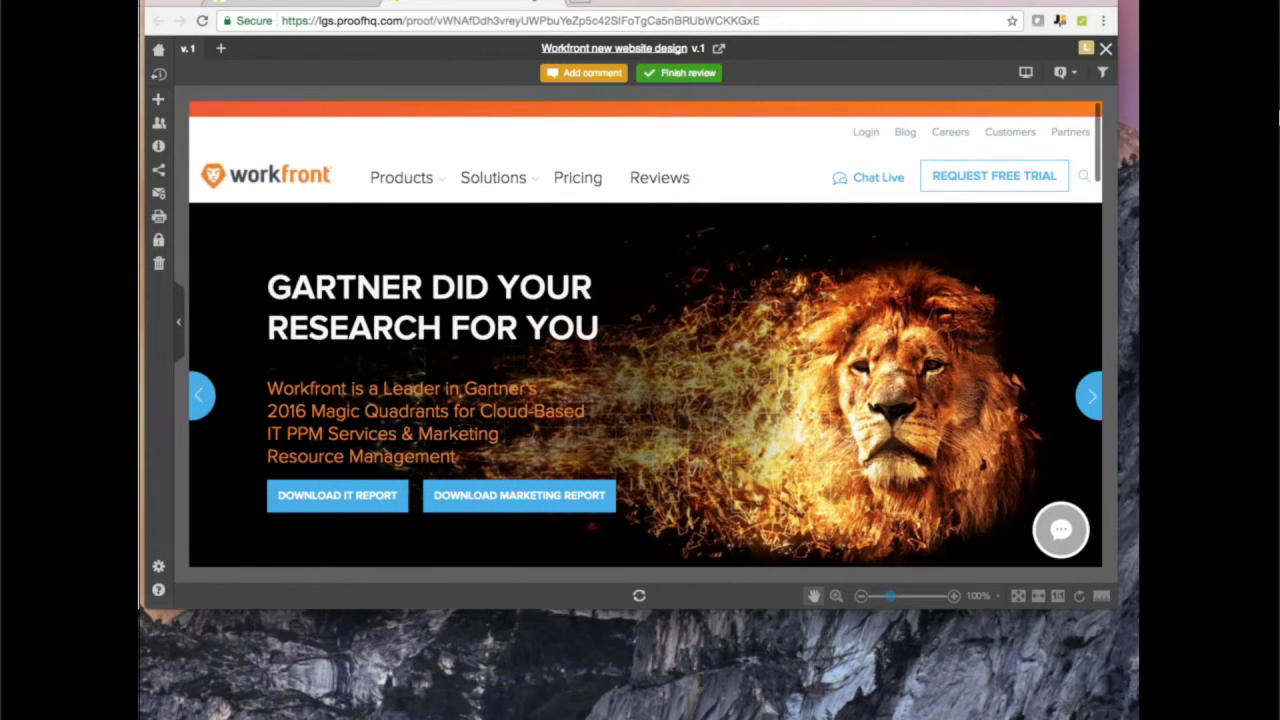
Step: Explore the live website proof by advancing its banner carousel twice and looking through the page and its navigation menus
{"action": "left_click", "coordinate": [1088, 396]}
{"action": "left_click", "coordinate": [1088, 396]}
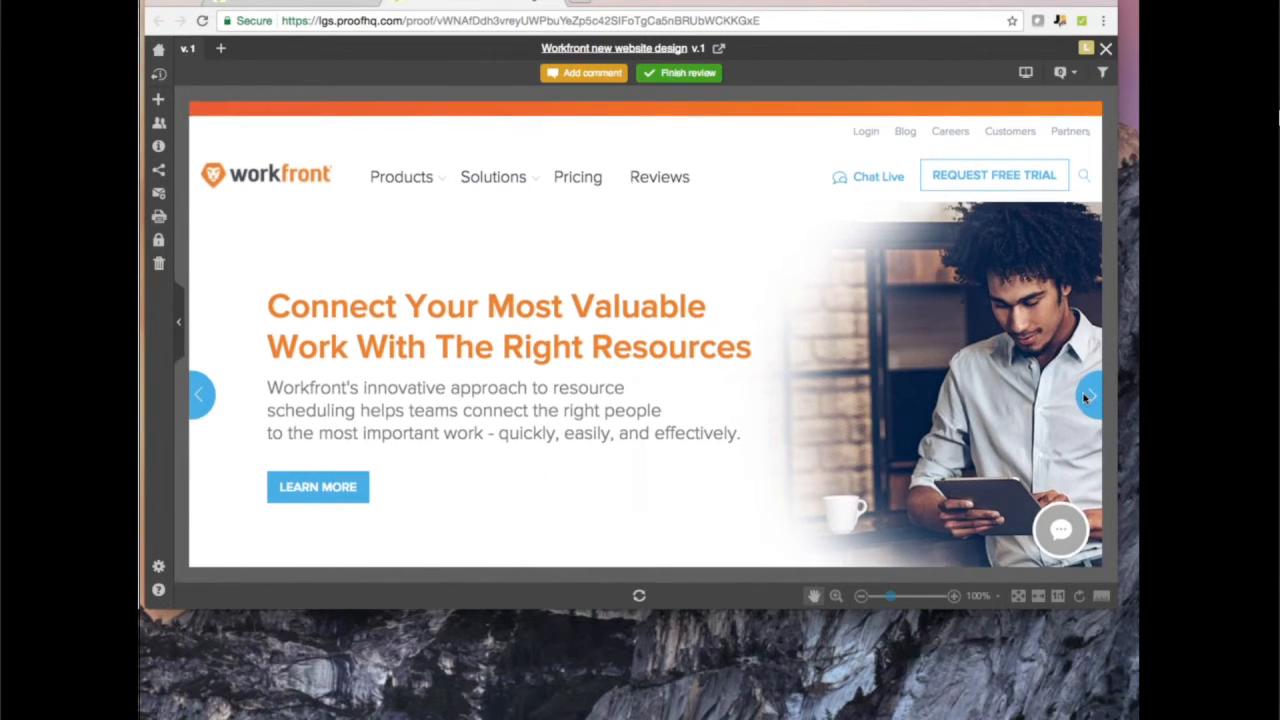
{"action": "scroll", "coordinate": [1085, 398], "scroll_direction": "down", "scroll_amount": 5}
{"action": "scroll", "coordinate": [1085, 399], "scroll_direction": "up", "scroll_amount": 5}
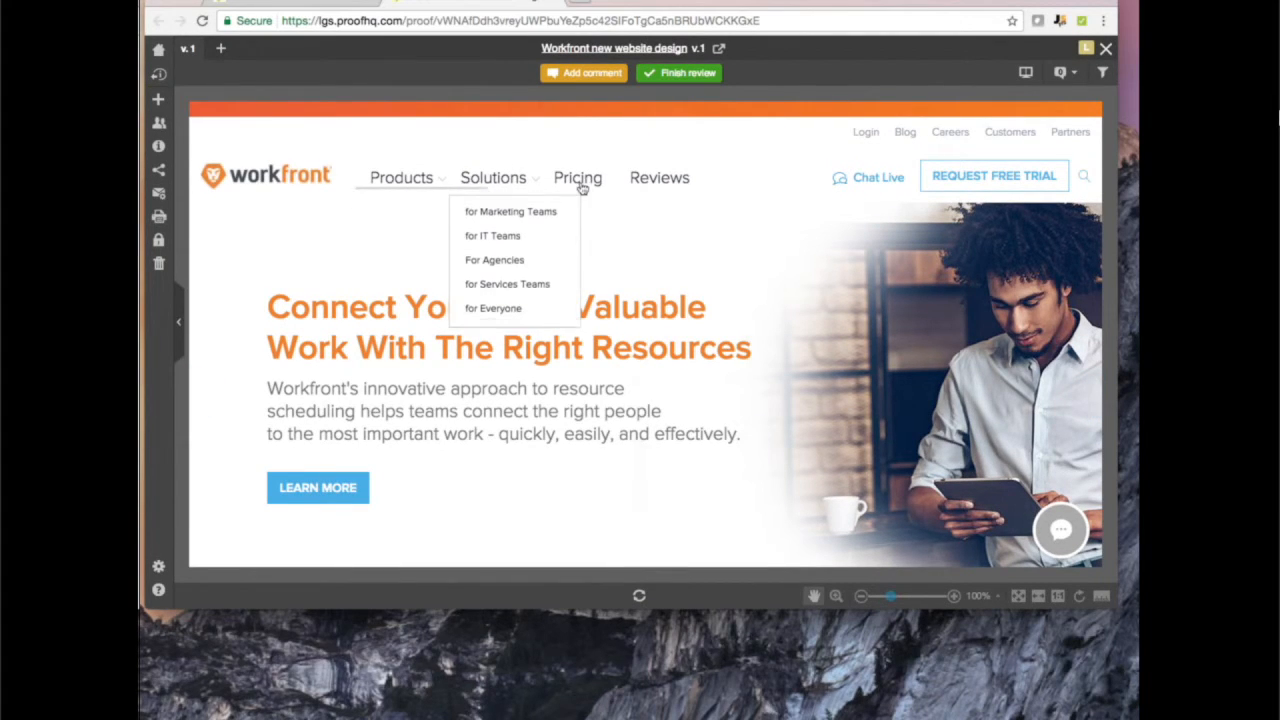
Step: Open the ProofHQ product page inside the website proof, play its embedded demo video and pause it at about 0:02
{"action": "left_click", "coordinate": [391, 238]}
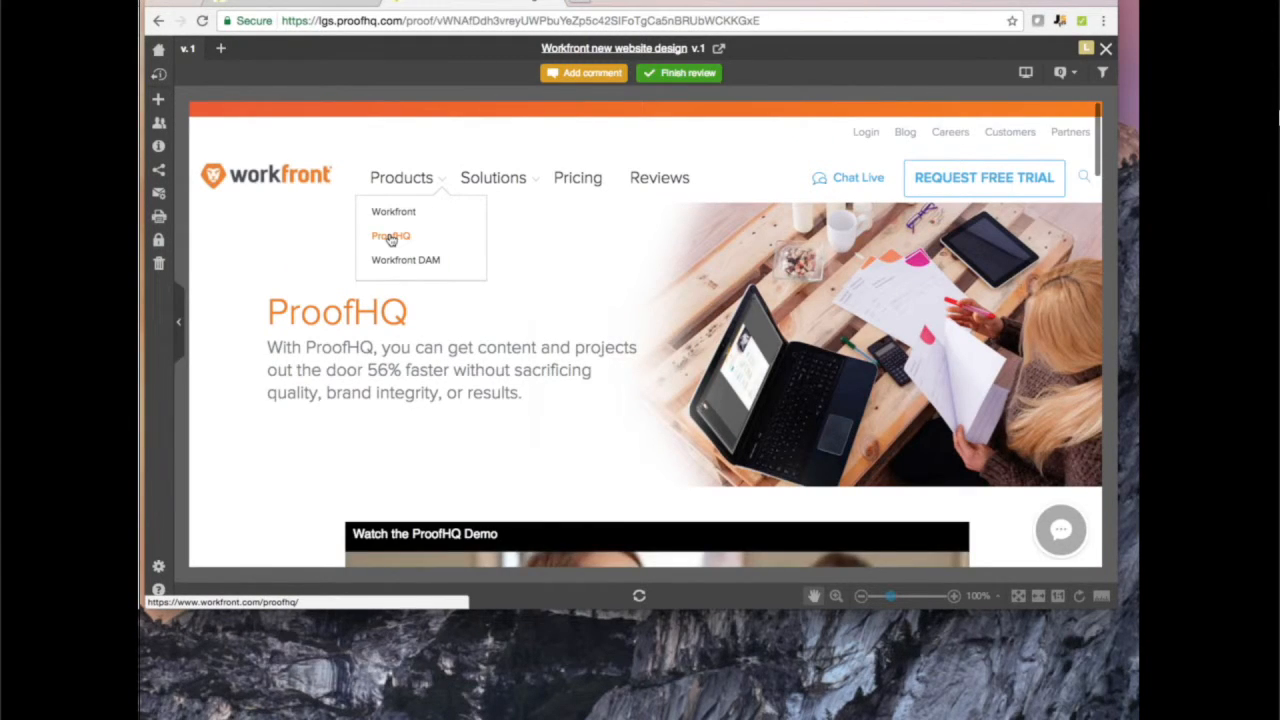
{"action": "scroll", "coordinate": [575, 375], "scroll_direction": "down", "scroll_amount": 5}
{"action": "scroll", "coordinate": [575, 382], "scroll_direction": "up", "scroll_amount": 1}
{"action": "left_click", "coordinate": [590, 372]}
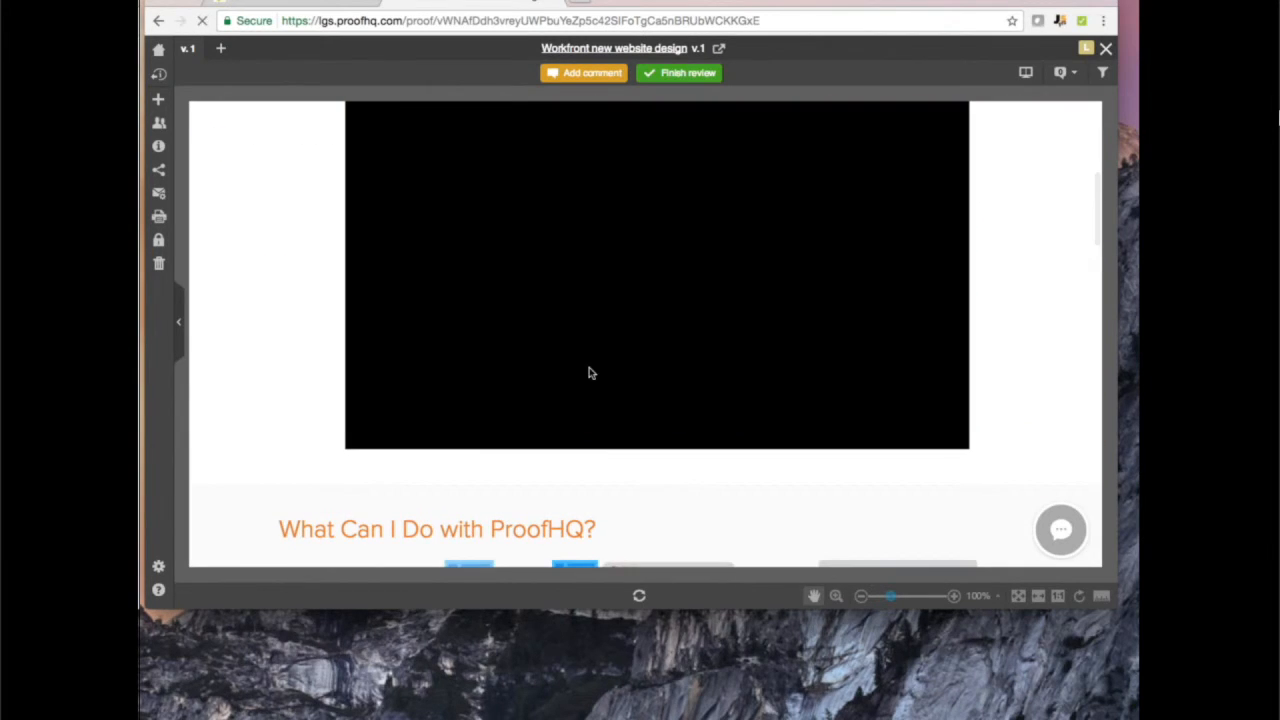
{"action": "scroll", "coordinate": [590, 372], "scroll_direction": "up", "scroll_amount": 1}
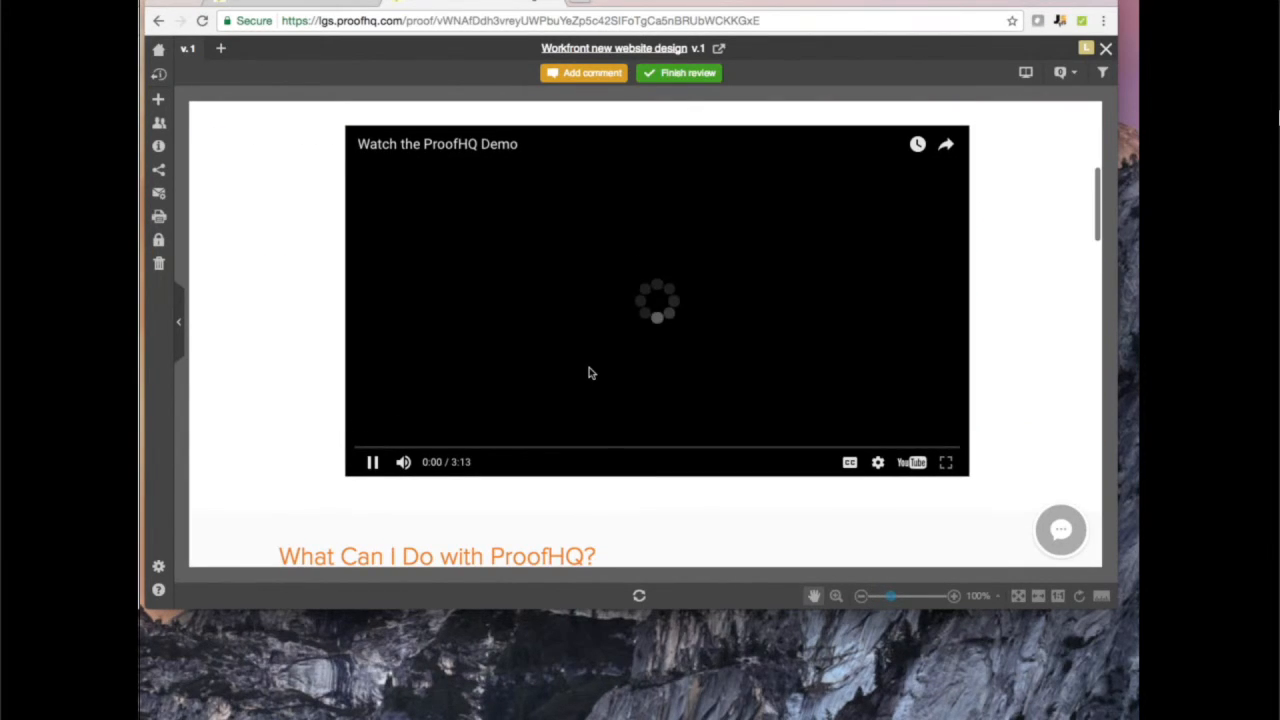
{"action": "left_click", "coordinate": [368, 459]}
Step: Add the comment "this is a demo" with a red rectangle around the "What Can I Do with ProofHQ?" heading, and close the proof
{"action": "scroll", "coordinate": [407, 452], "scroll_direction": "down", "scroll_amount": 4}
{"action": "left_click", "coordinate": [573, 76]}
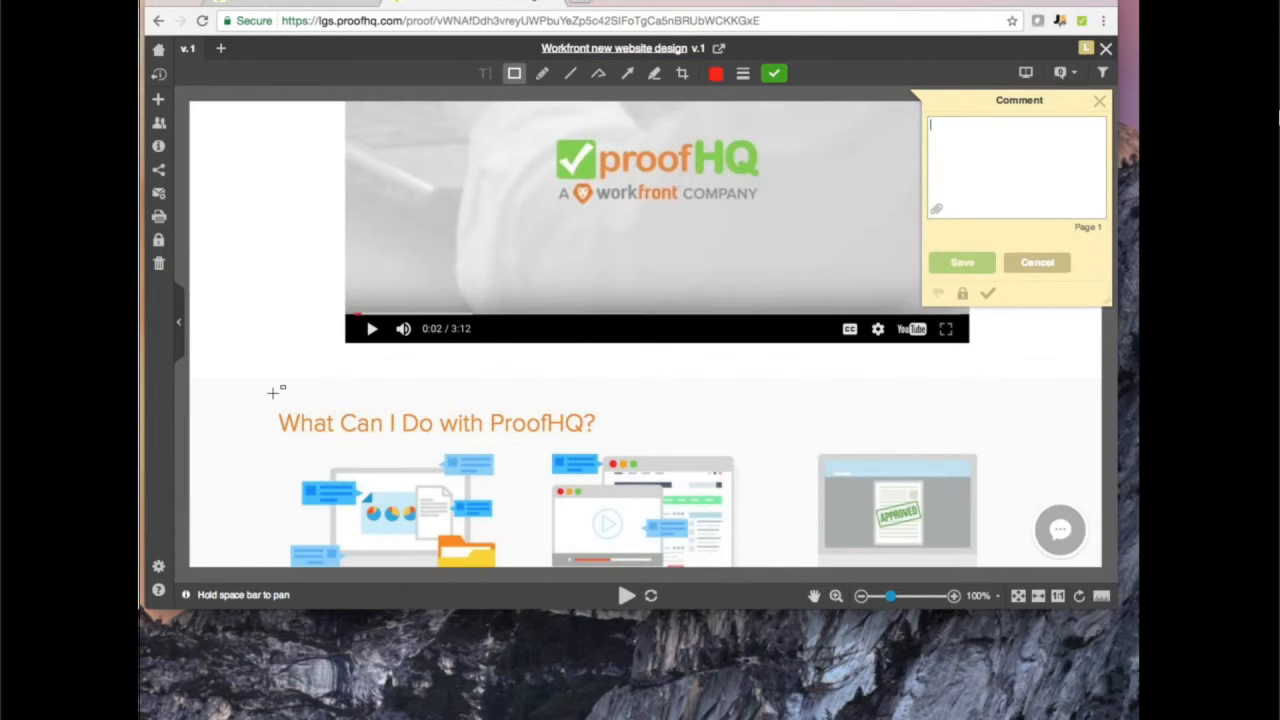
{"action": "mouse_move", "coordinate": [268, 398]}
{"action": "left_mouse_down"}
{"action": "mouse_move", "coordinate": [423, 451]}
{"action": "mouse_move", "coordinate": [618, 458]}
{"action": "left_mouse_up"}
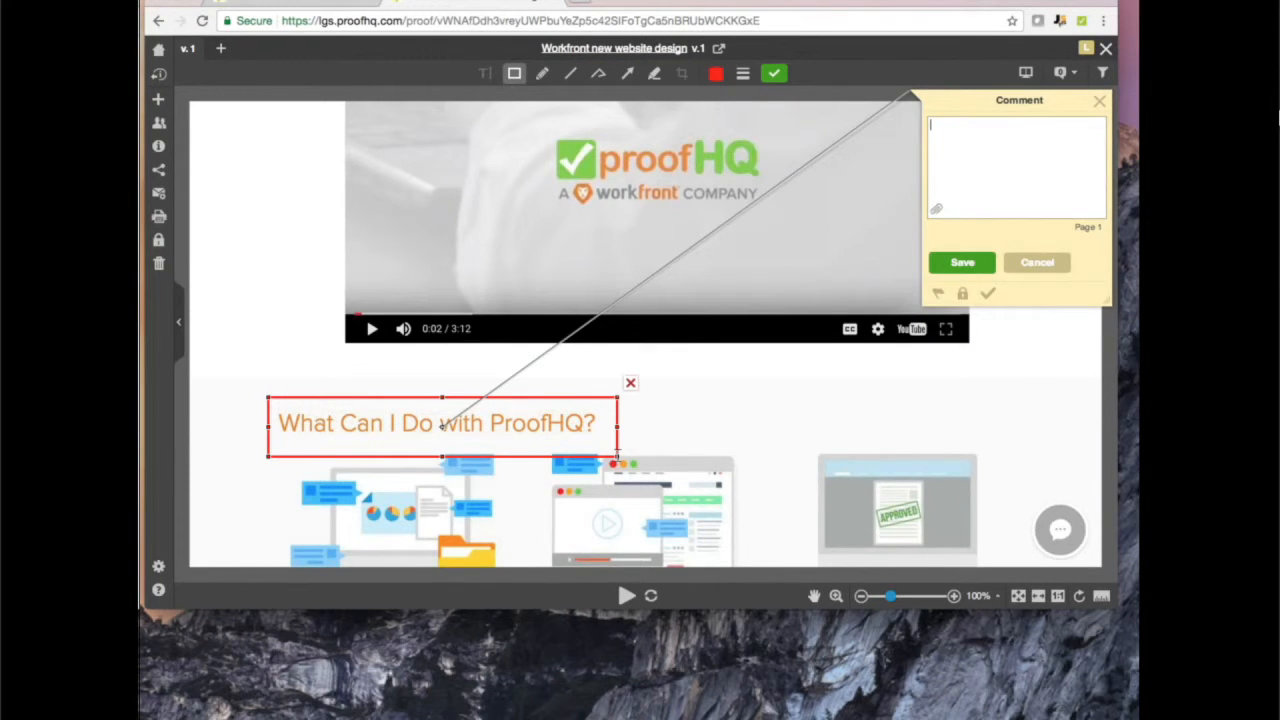
{"action": "type", "text": "this is a demo"}
{"action": "left_click", "coordinate": [962, 262]}
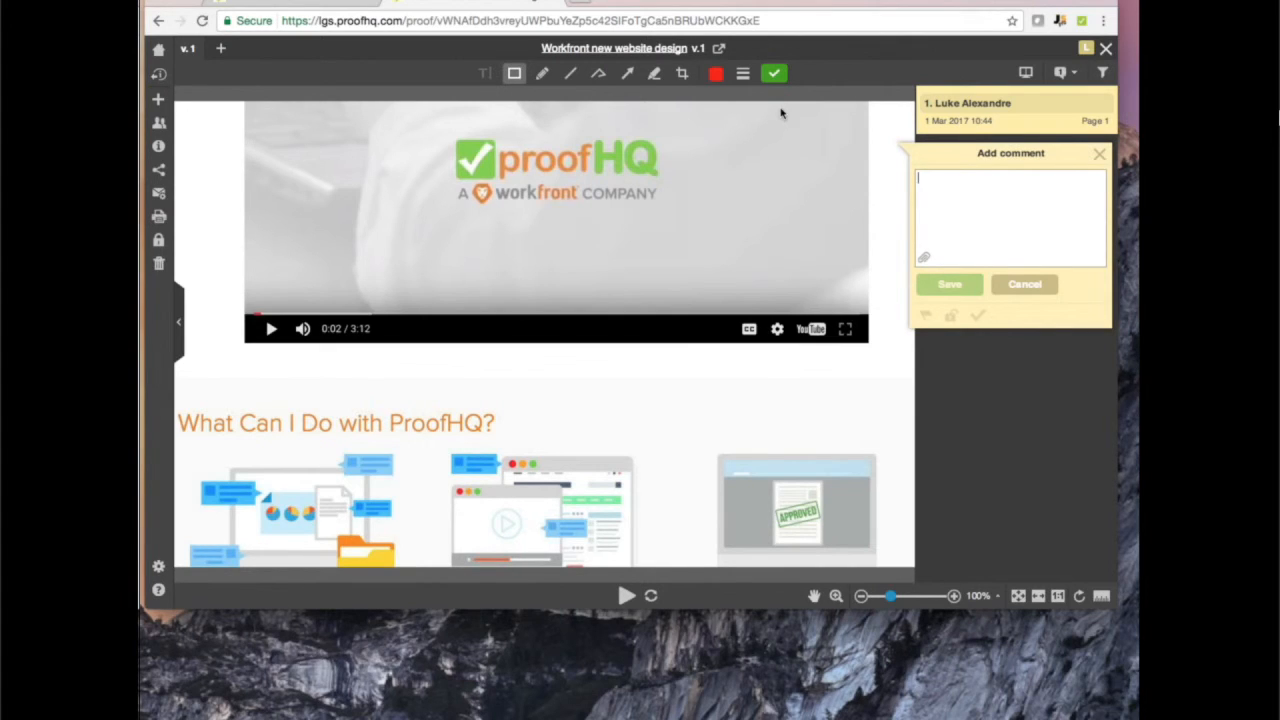
{"action": "left_click", "coordinate": [1106, 50]}
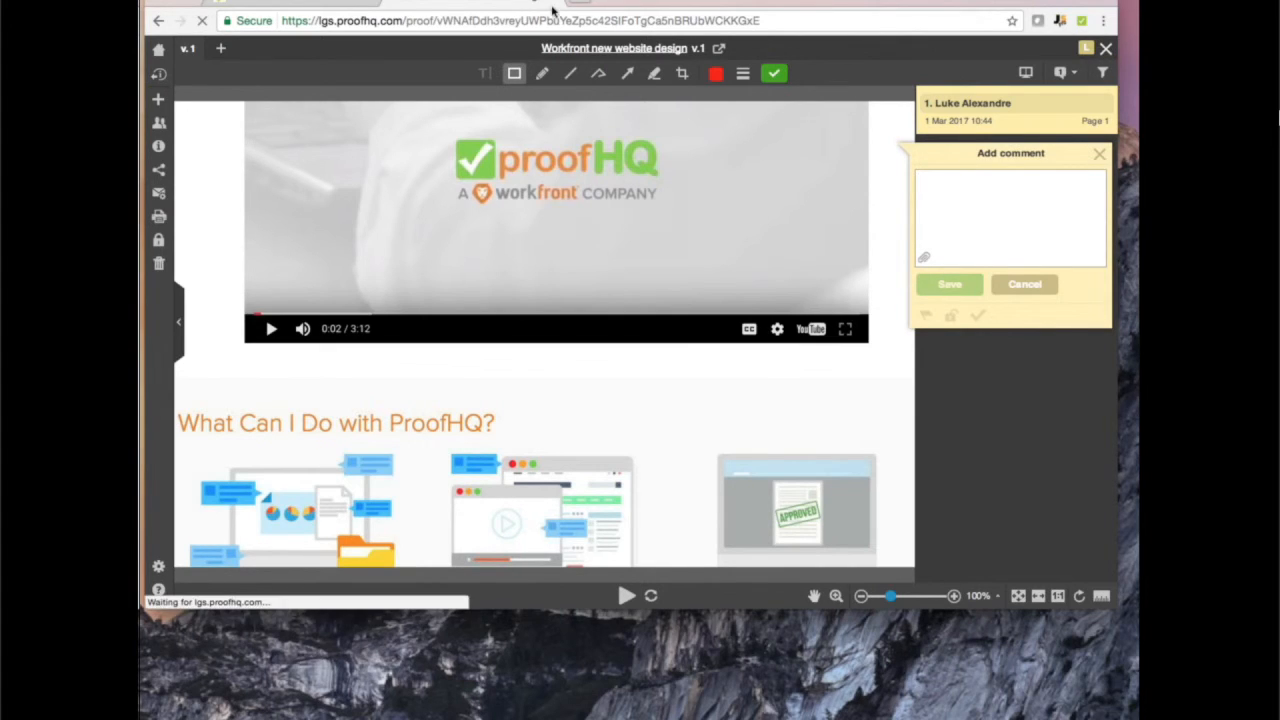